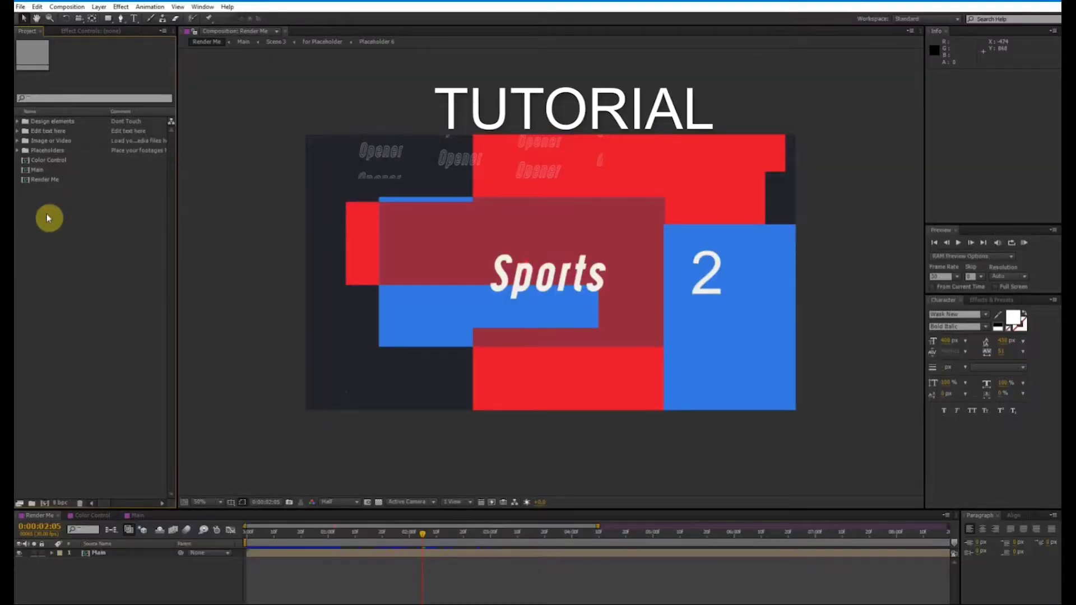
# Step: Expand the Placeholders folder in the Project panel and select Placeholder 1
pyautogui.click(34, 150)
pyautogui.click(17, 150)
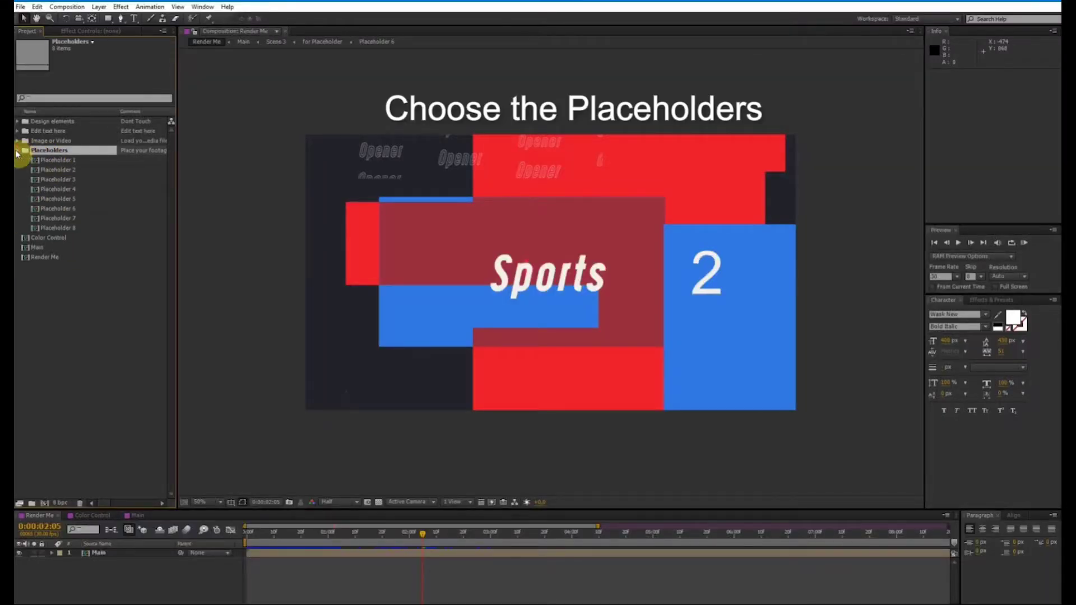
pyautogui.moveTo(330, 545)
pyautogui.mouseDown()
pyautogui.moveTo(296, 547)
pyautogui.moveTo(396, 551)
pyautogui.mouseUp()
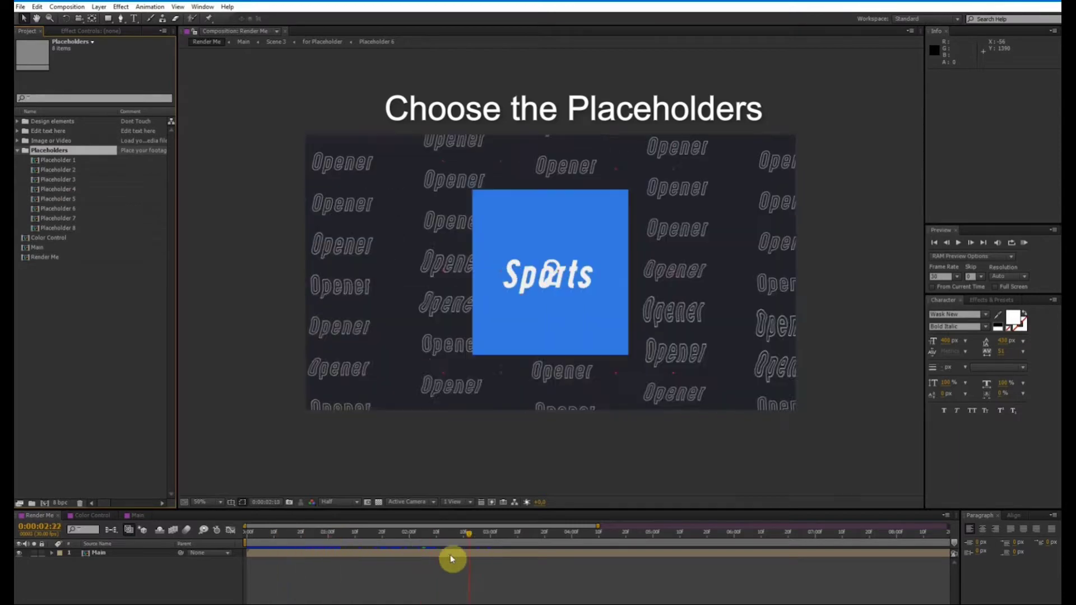
pyautogui.click(53, 162)
# Step: Open Placeholder 1, drop 340-1080.mp4 above its layers and scale it to 105%
pyautogui.doubleClick(34, 161)
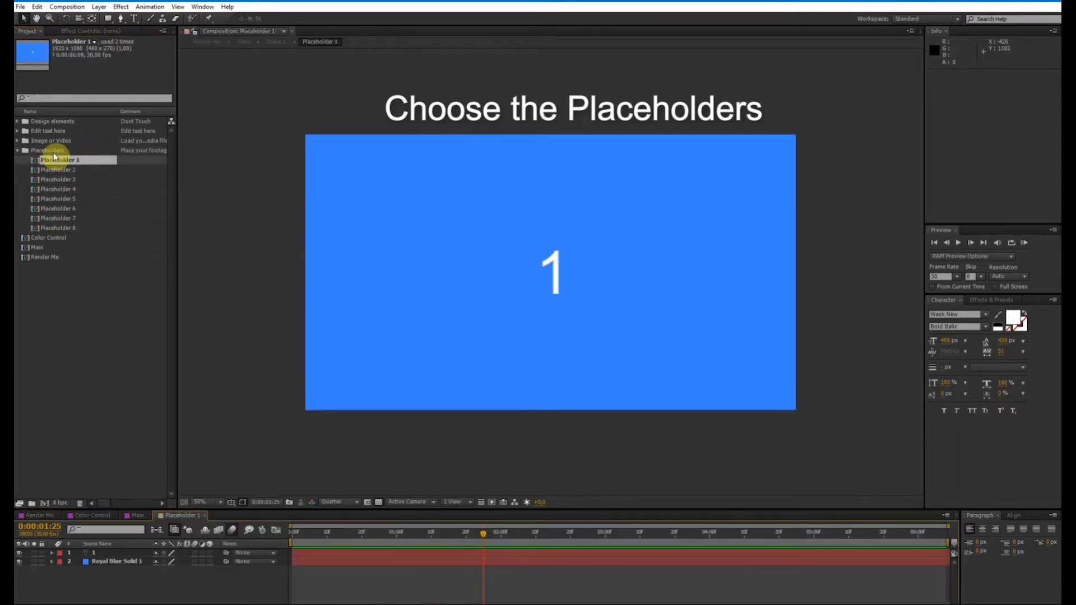
pyautogui.click(17, 141)
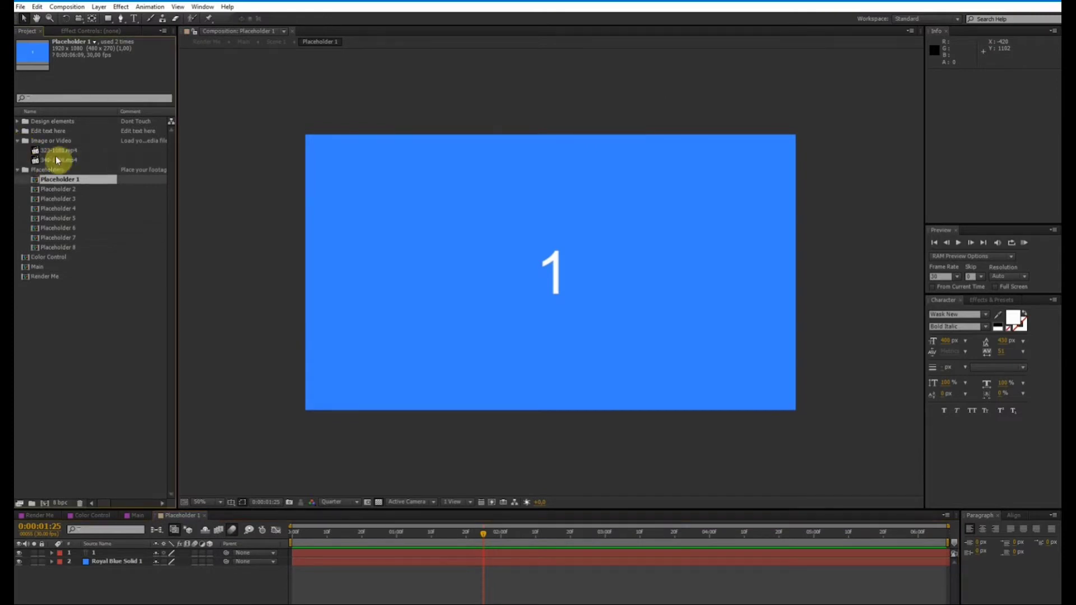
pyautogui.click(56, 152)
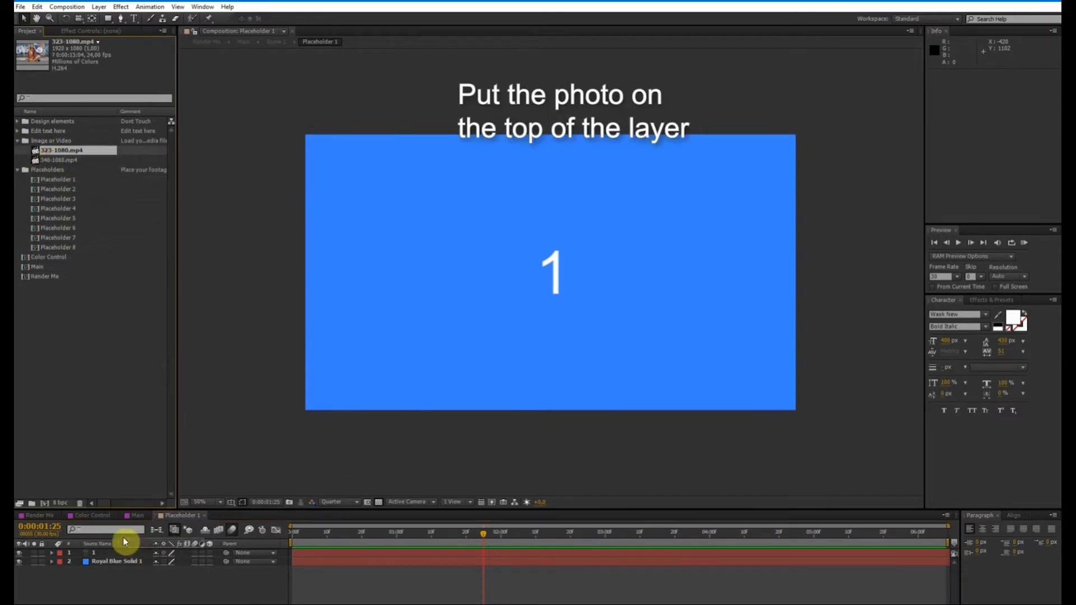
pyautogui.moveTo(50, 155); pyautogui.dragTo(108, 579)
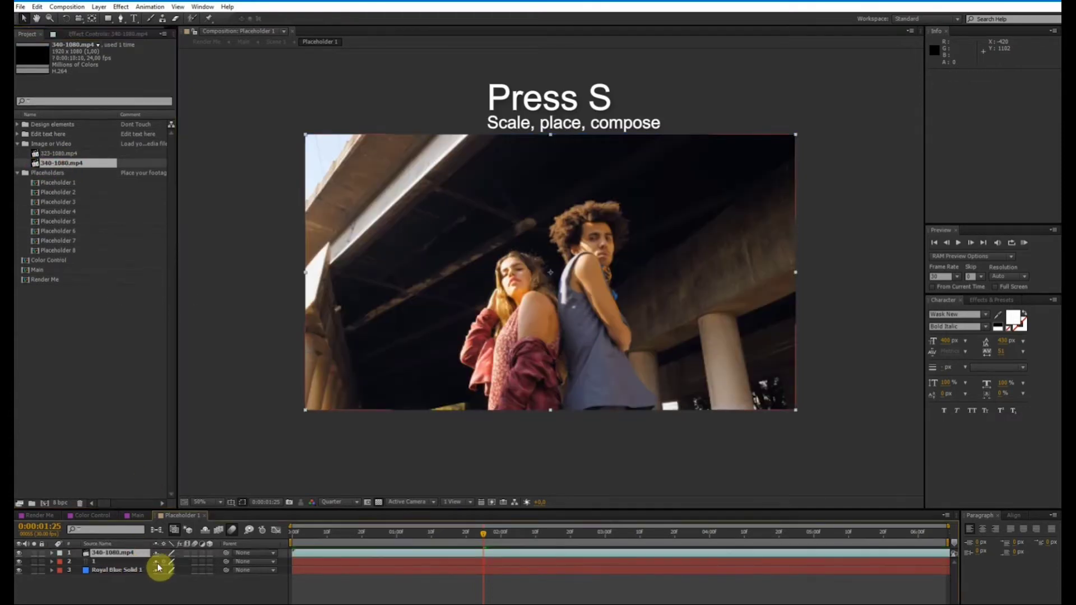
pyautogui.press('s')
pyautogui.moveTo(170, 566); pyautogui.dragTo(182, 562)
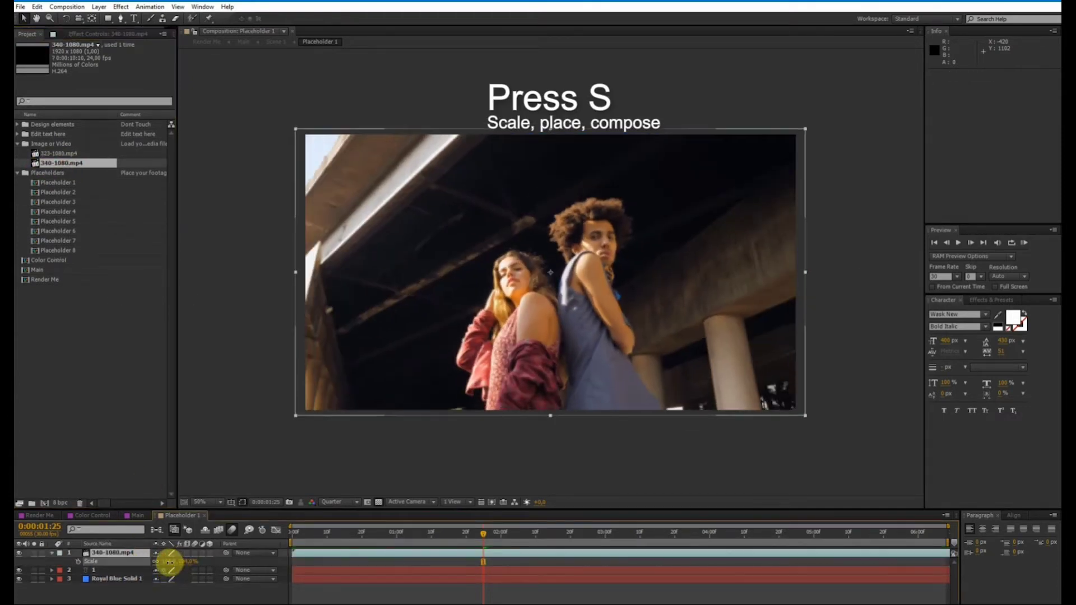
# Step: Preview the clip at full resolution, then scrub the Render Me opener to check it
pyautogui.click(293, 542)
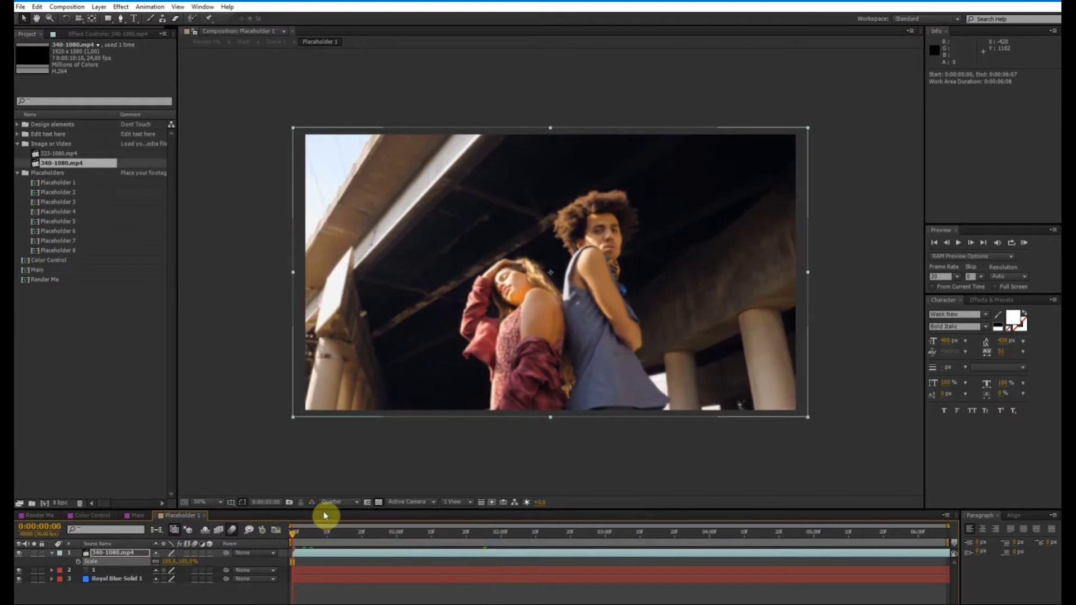
pyautogui.click(331, 502)
pyautogui.click(331, 519)
pyautogui.press('space')
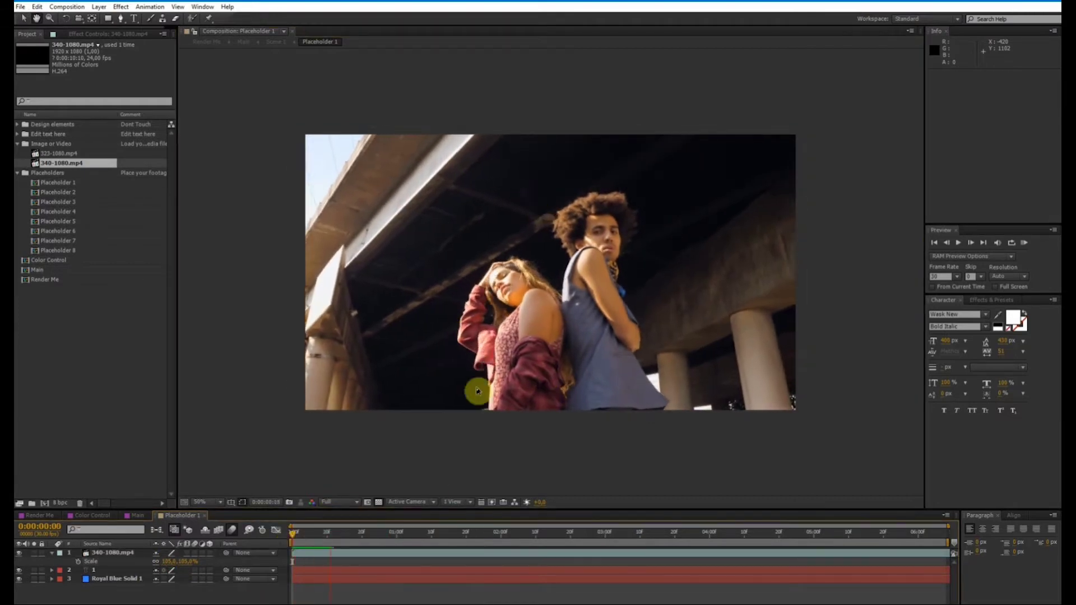
pyautogui.click(349, 541)
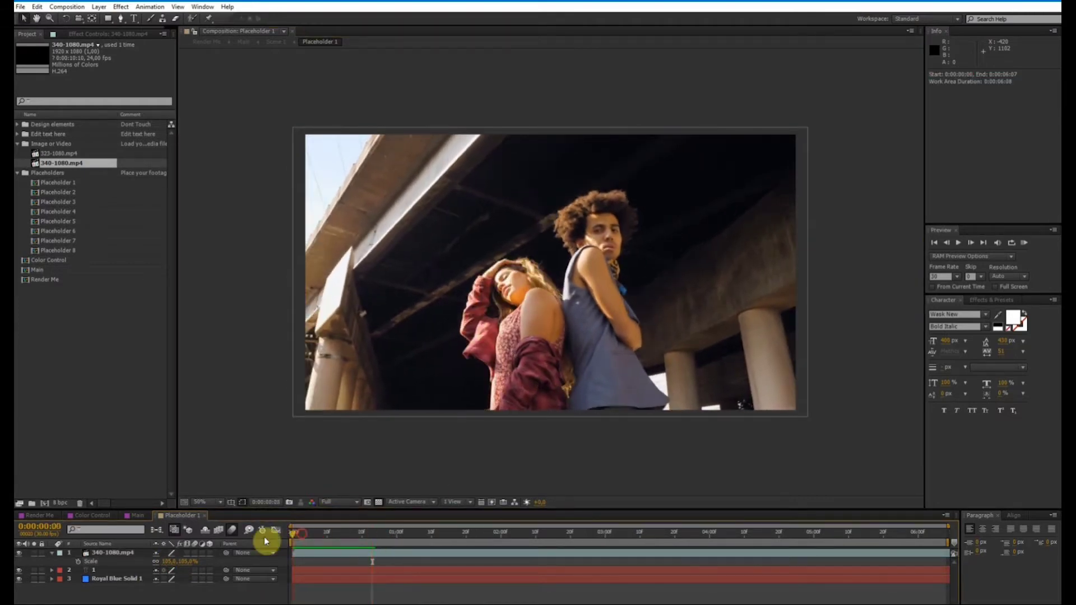
pyautogui.moveTo(289, 539); pyautogui.dragTo(348, 548)
pyautogui.click(31, 516)
pyautogui.moveTo(274, 533); pyautogui.dragTo(449, 544)
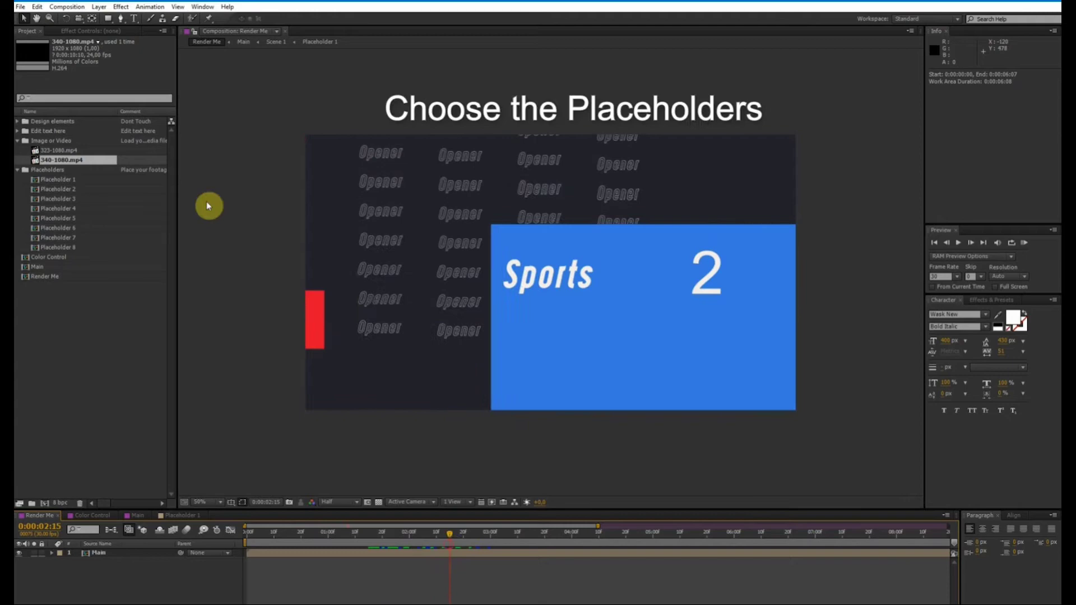
# Step: Add 323-1080.mp4 above Placeholder 2's layers, scale it to about 109% and nudge it down
pyautogui.doubleClick(36, 189)
pyautogui.moveTo(44, 152); pyautogui.dragTo(124, 554)
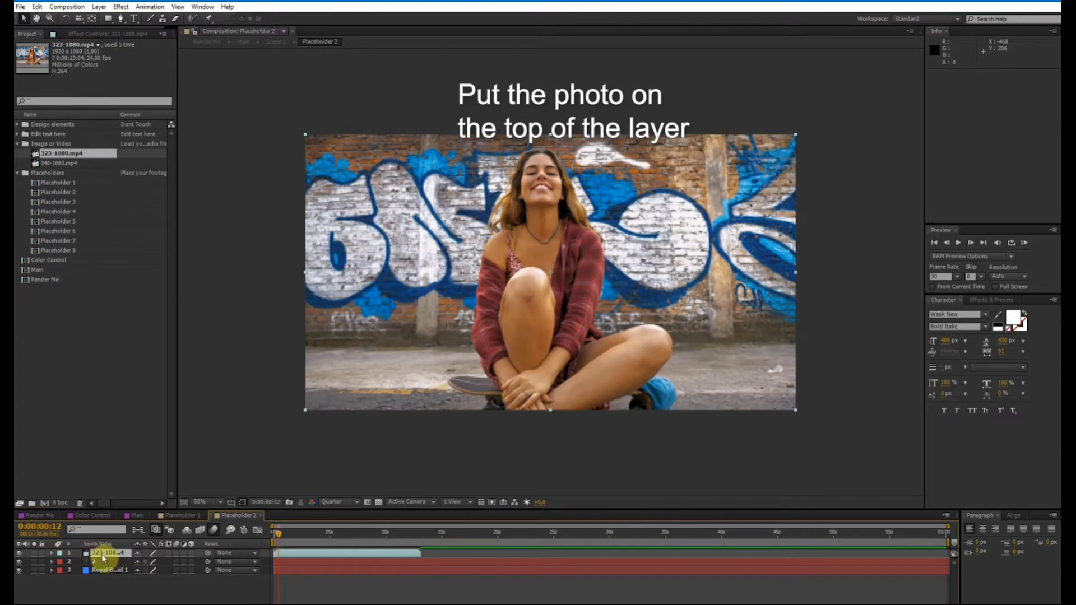
pyautogui.press('s')
pyautogui.moveTo(148, 565); pyautogui.dragTo(152, 564)
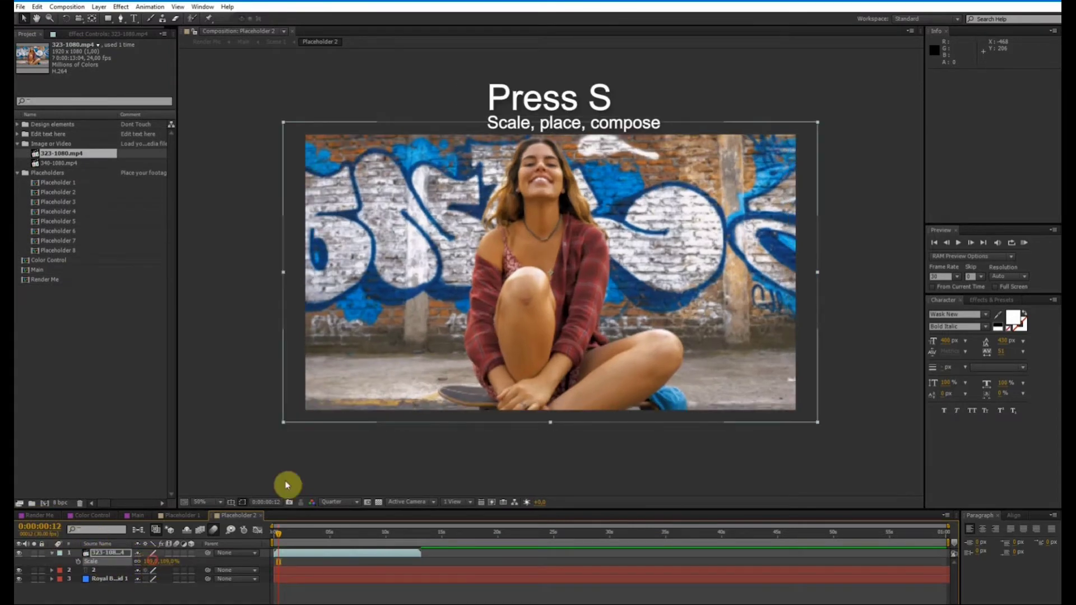
pyautogui.moveTo(663, 302); pyautogui.dragTo(663, 312)
pyautogui.click(30, 515)
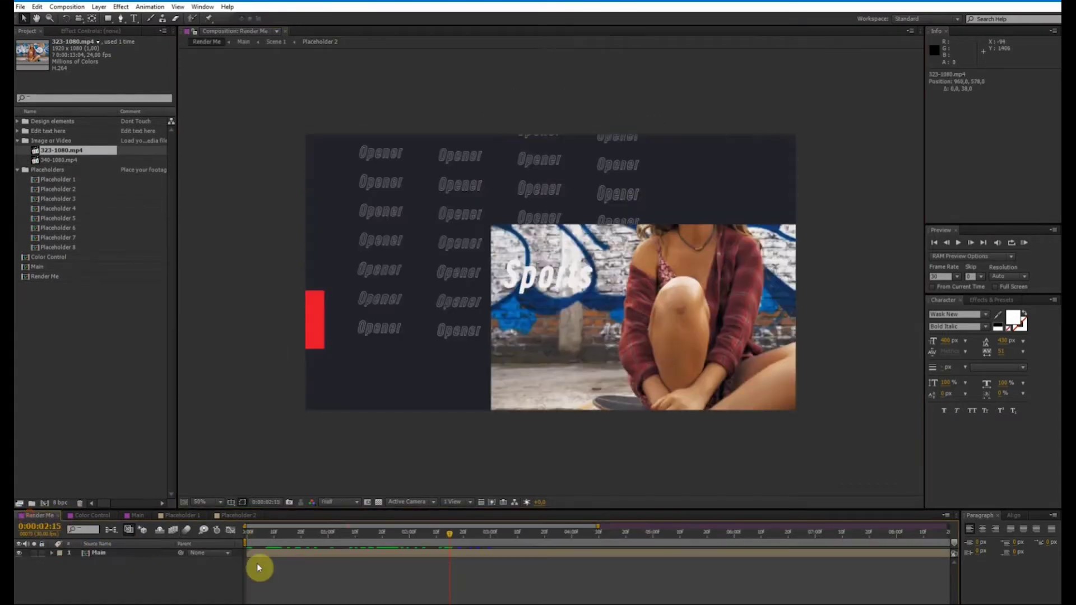
pyautogui.moveTo(451, 537); pyautogui.dragTo(581, 564)
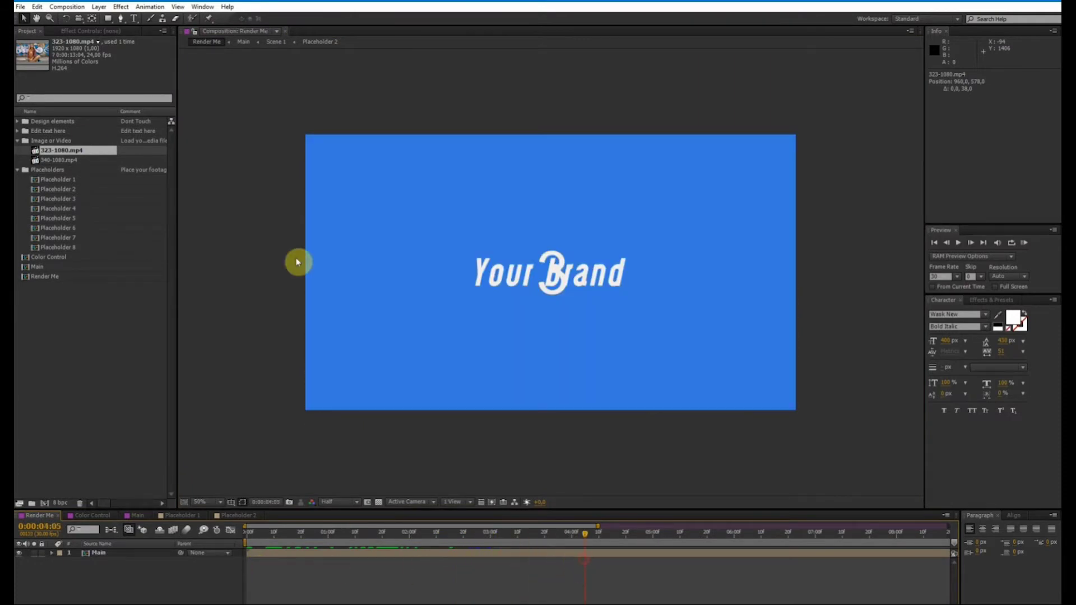
# Step: Collapse the footage and Placeholders folders, expand Edit text here, and find the Sports title frame
pyautogui.click(17, 141)
pyautogui.click(18, 150)
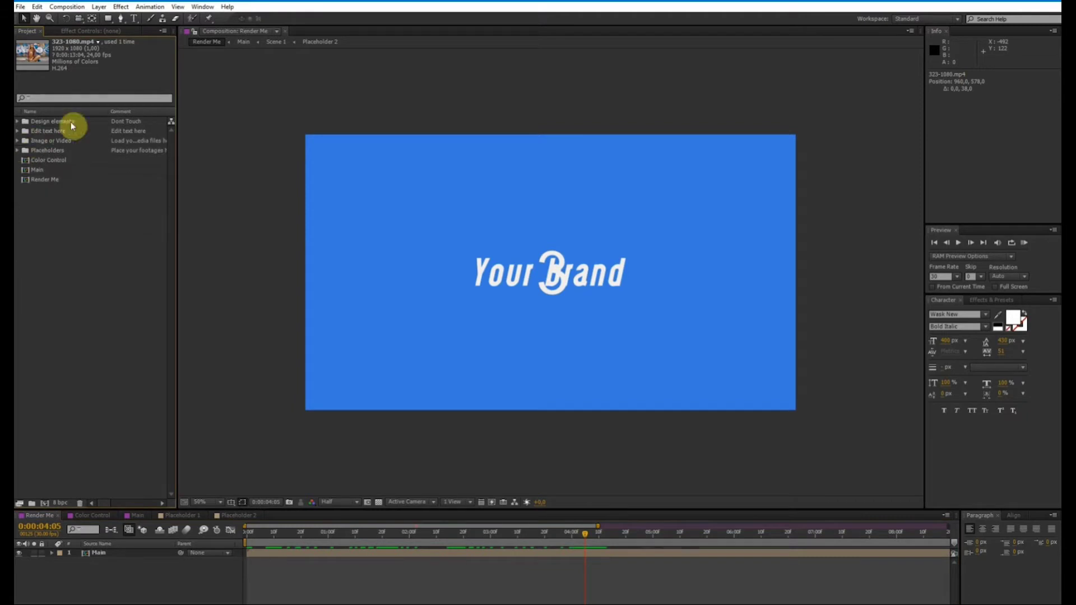
pyautogui.click(17, 132)
pyautogui.click(18, 131)
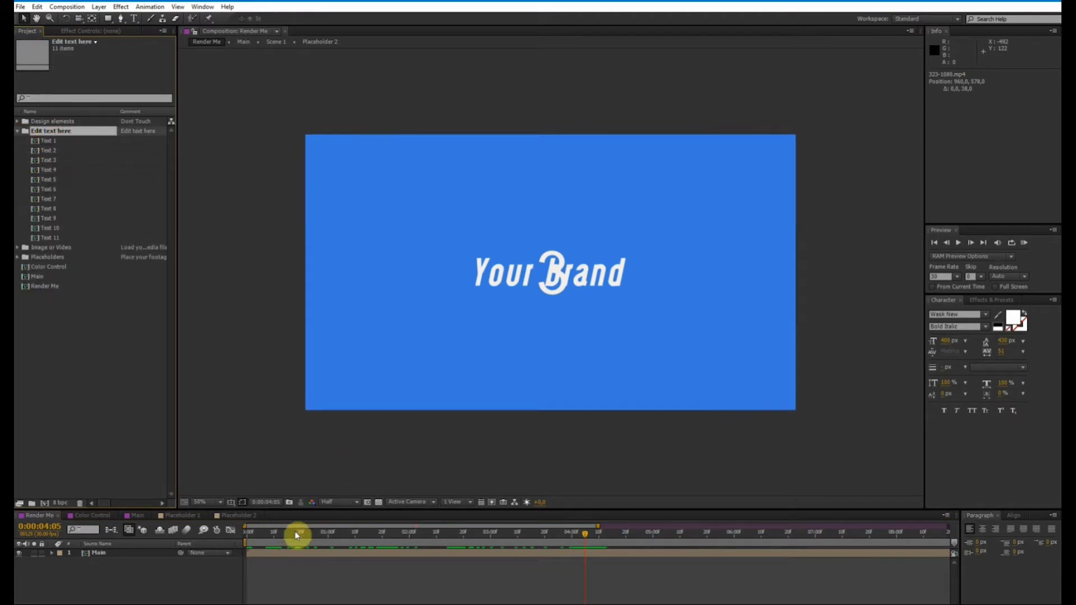
pyautogui.moveTo(296, 535); pyautogui.dragTo(375, 539)
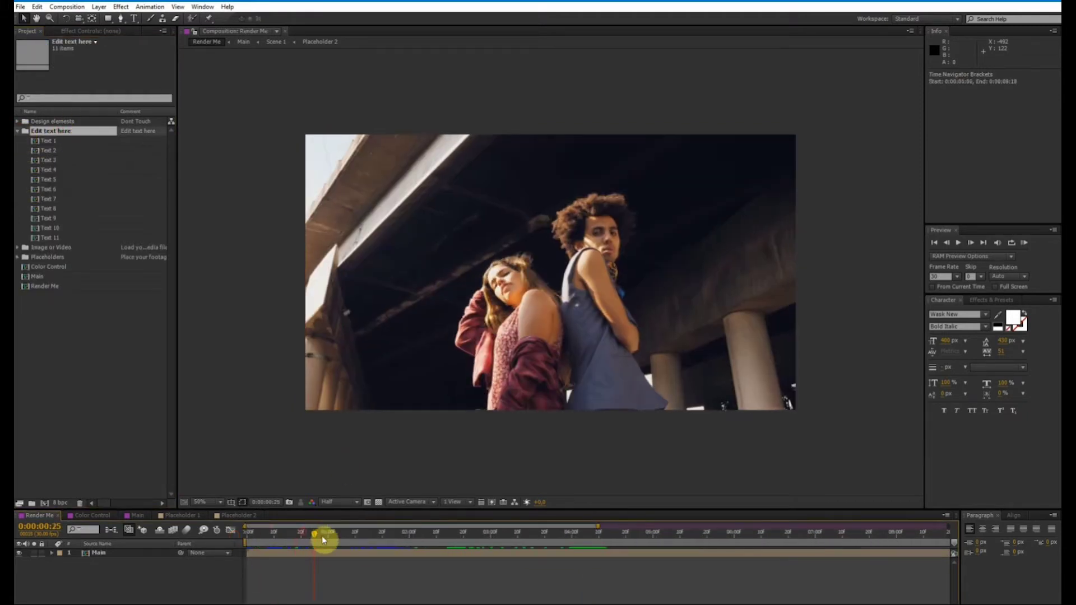
pyautogui.moveTo(307, 534); pyautogui.dragTo(443, 553)
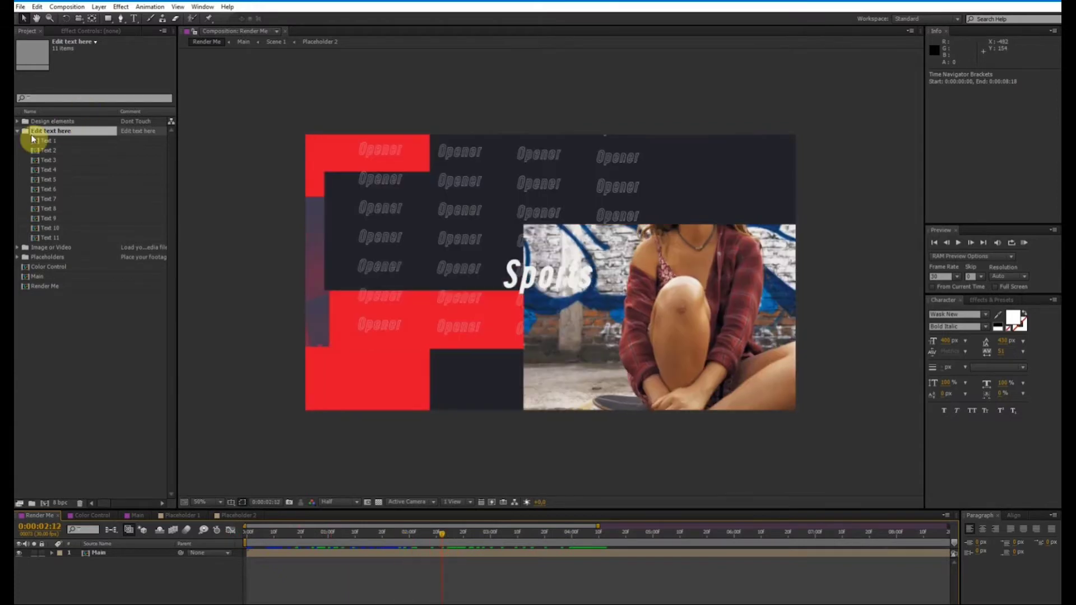
# Step: In Text 1, retype the Sports title as Comments and align it to vertical centre
pyautogui.doubleClick(34, 141)
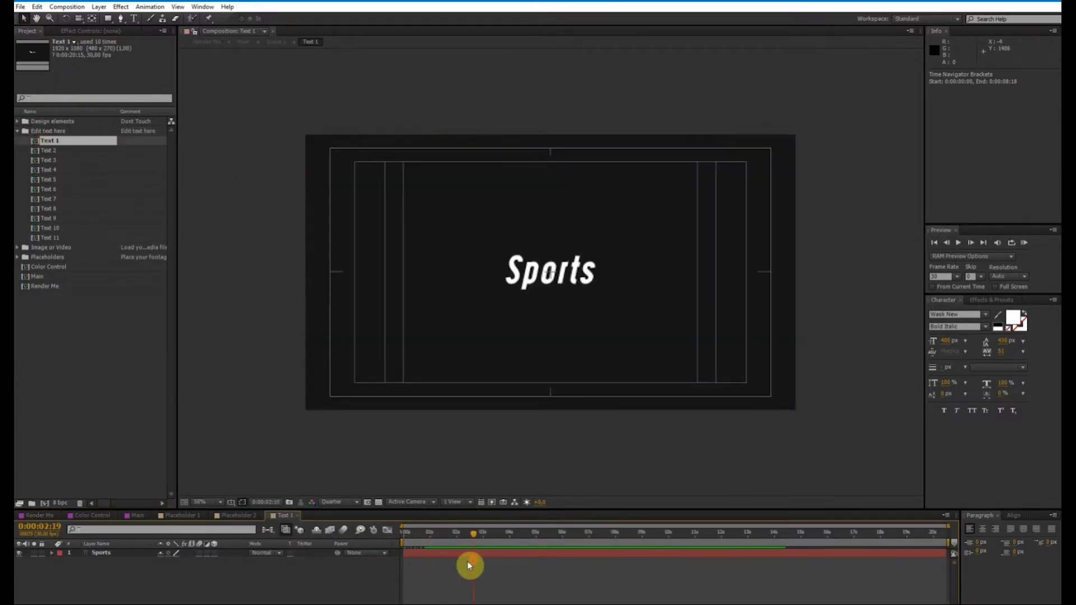
pyautogui.click(464, 557)
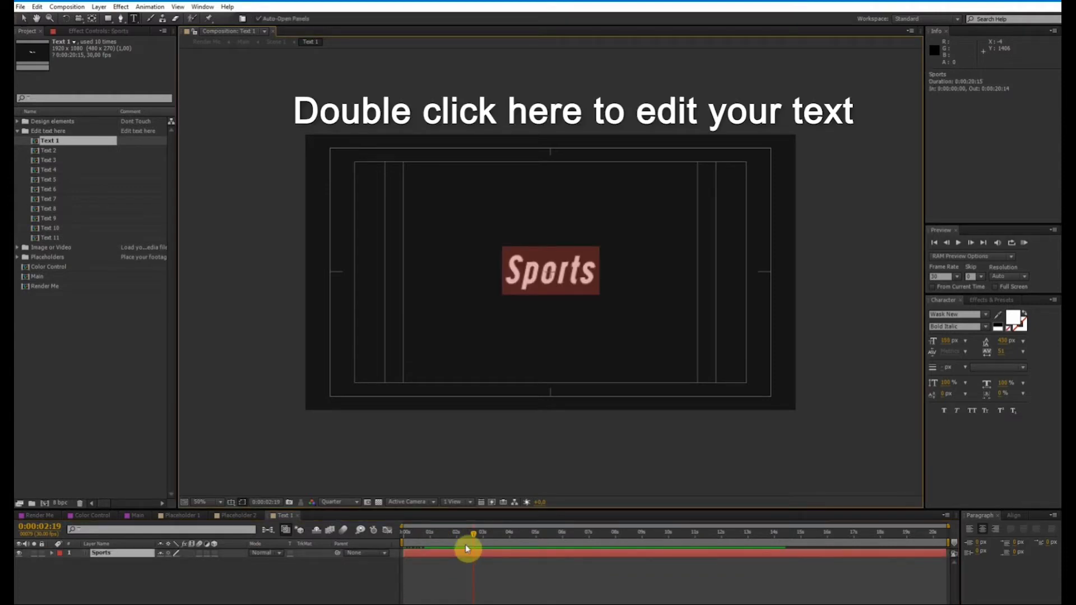
pyautogui.write('Co')
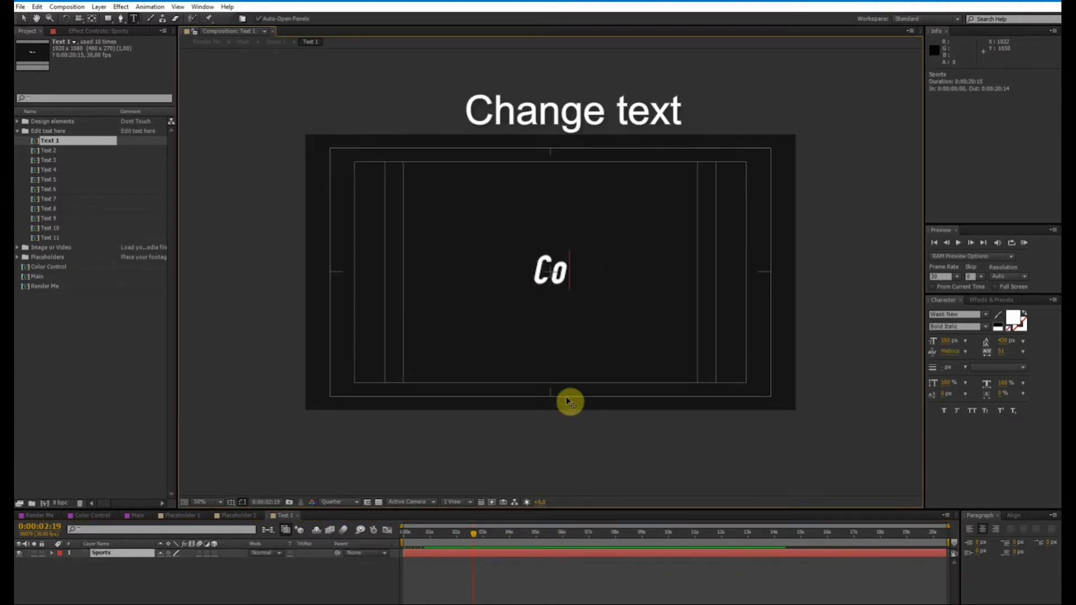
pyautogui.write('mment')
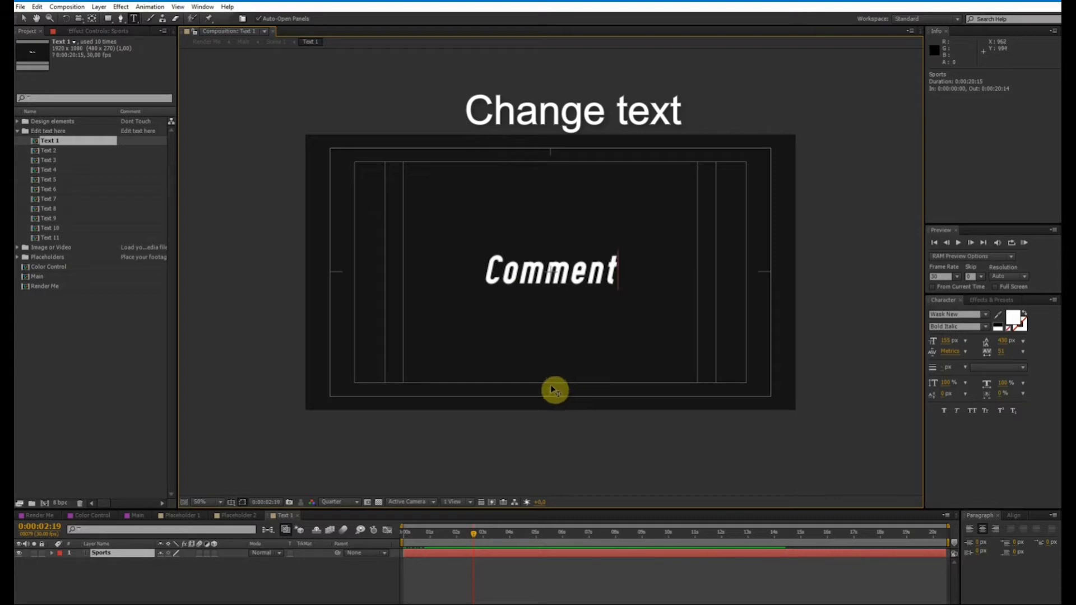
pyautogui.write('s')
pyautogui.click(20, 18)
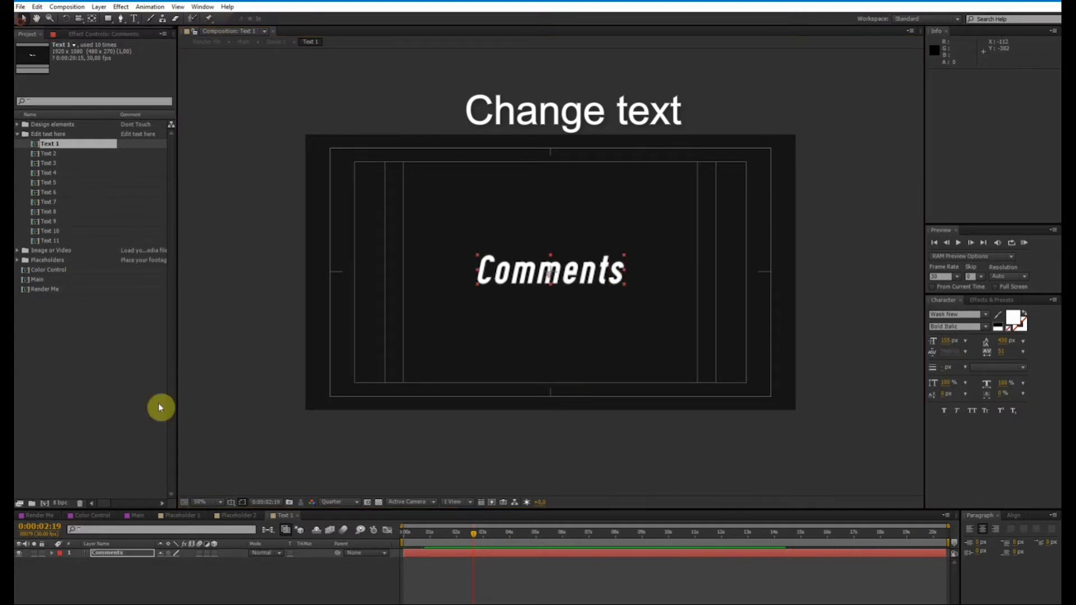
pyautogui.click(1013, 516)
pyautogui.click(1043, 541)
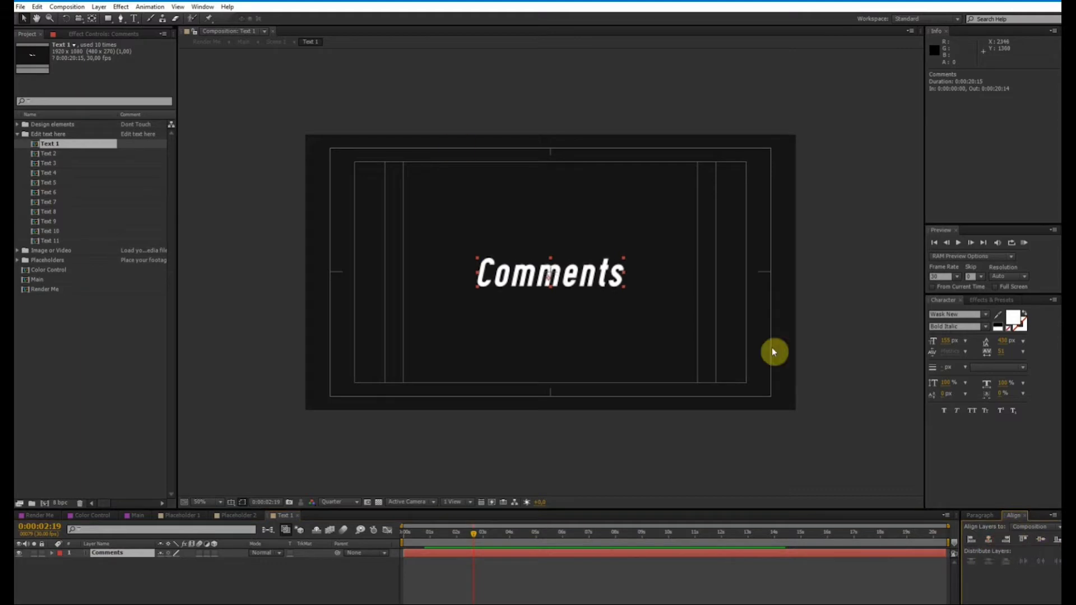
pyautogui.click(35, 514)
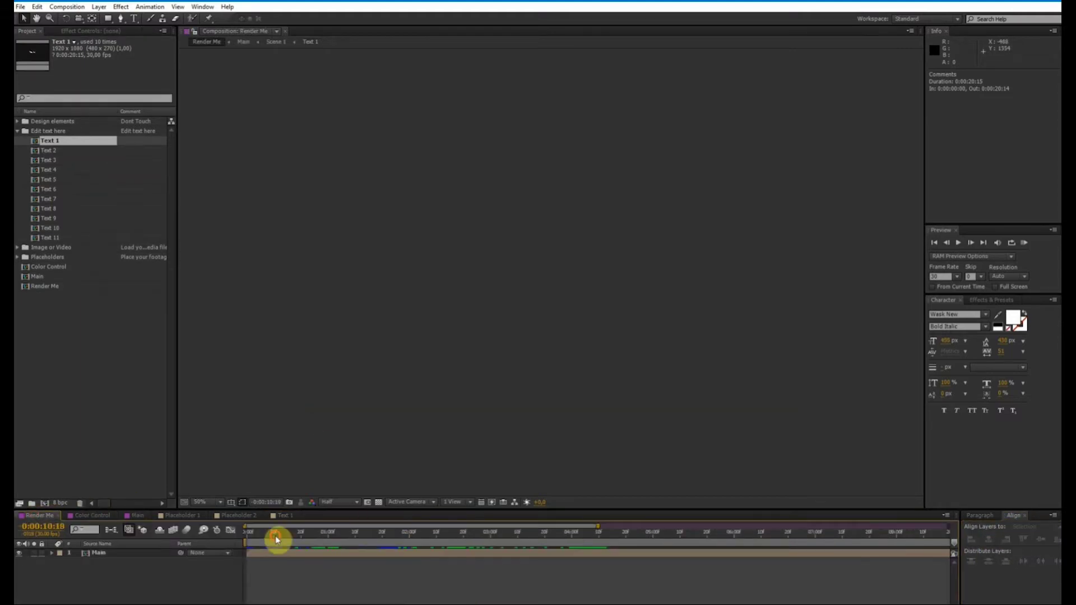
pyautogui.moveTo(277, 538); pyautogui.dragTo(372, 546)
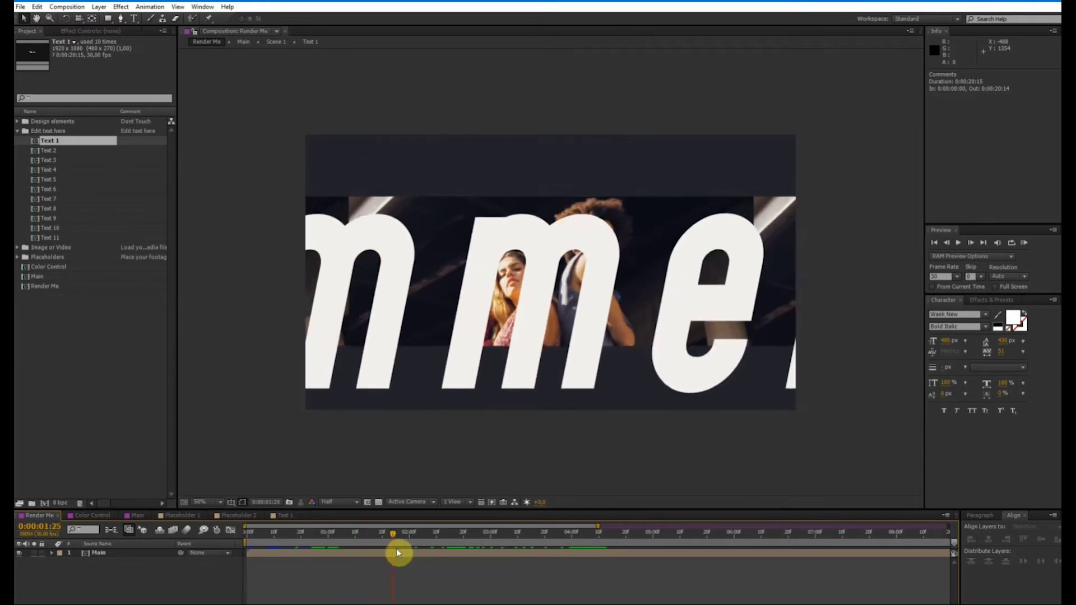
pyautogui.moveTo(374, 550); pyautogui.dragTo(499, 552)
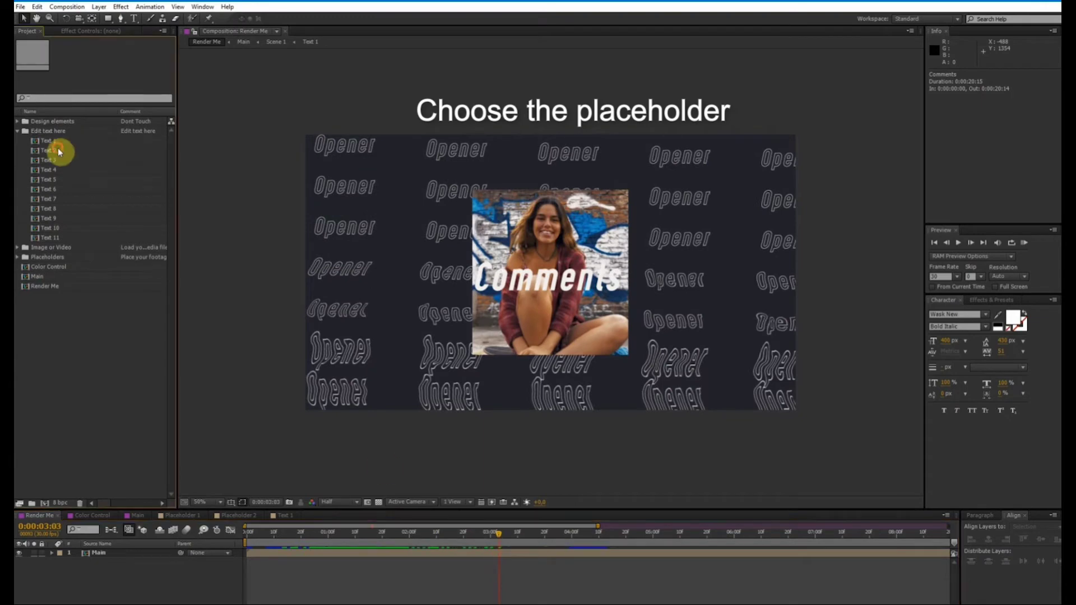
pyautogui.click(35, 150)
# Step: Retype the Text 2 title from Opener to Intro
pyautogui.doubleClick(35, 151)
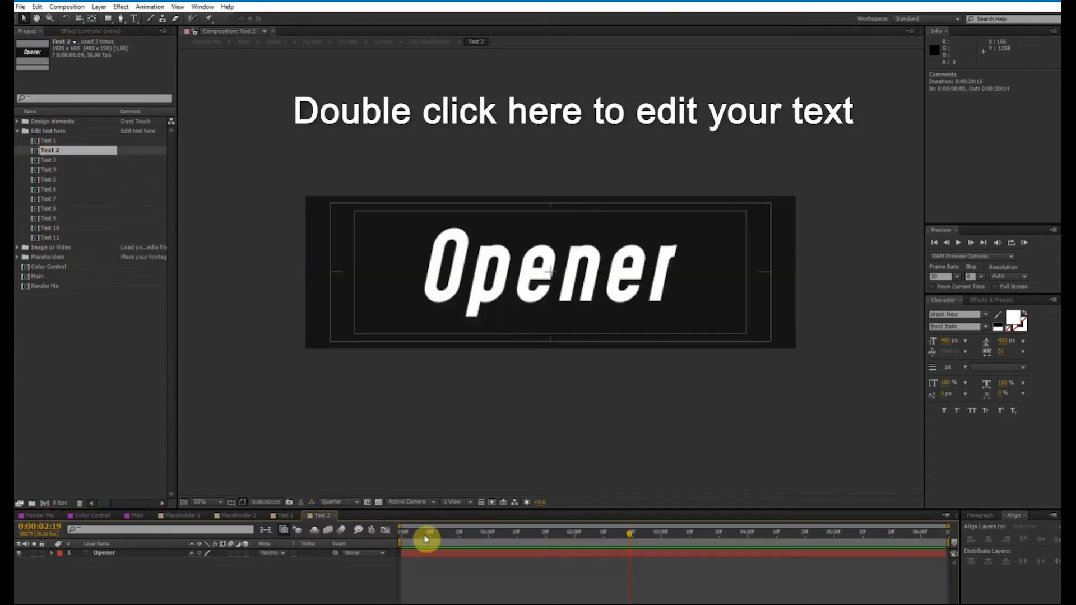
pyautogui.doubleClick(464, 552)
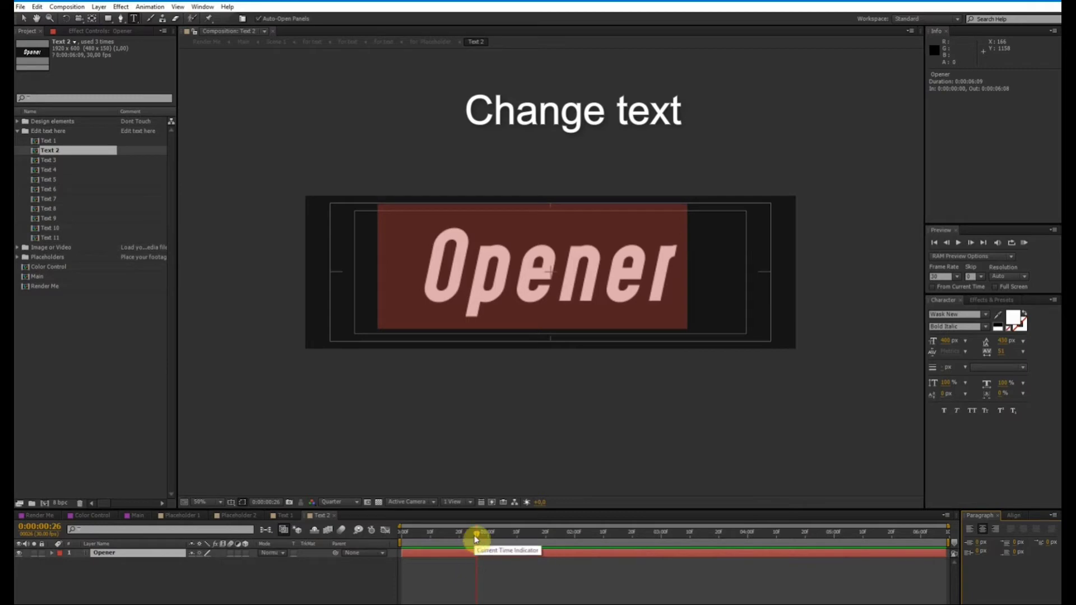
pyautogui.write('Intro')
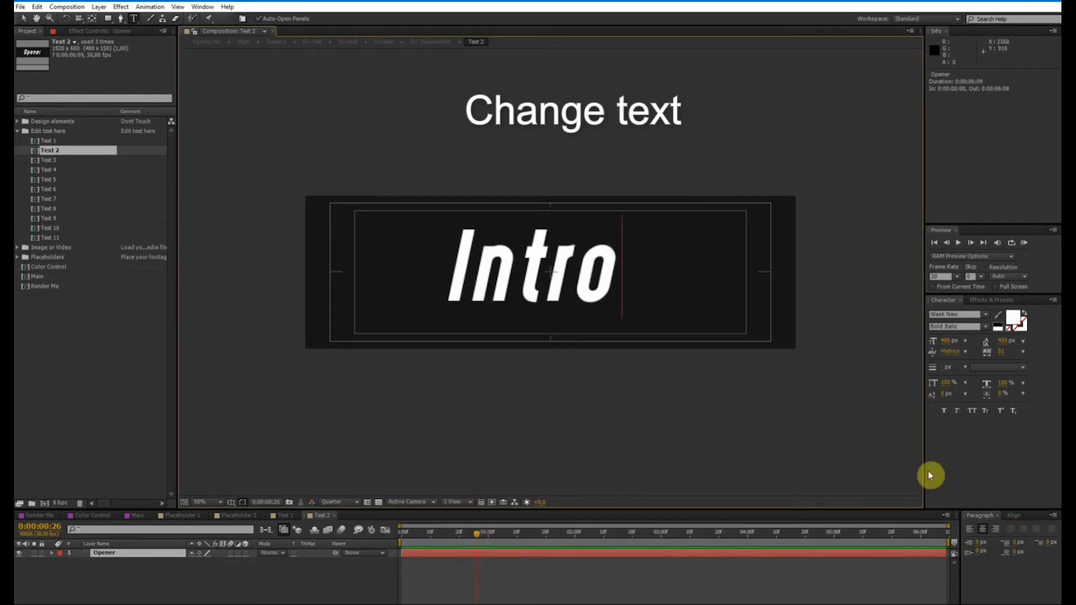
# Step: Centre the Intro title horizontally and vertically, then scrub through Render Me
pyautogui.click(1020, 519)
pyautogui.click(988, 539)
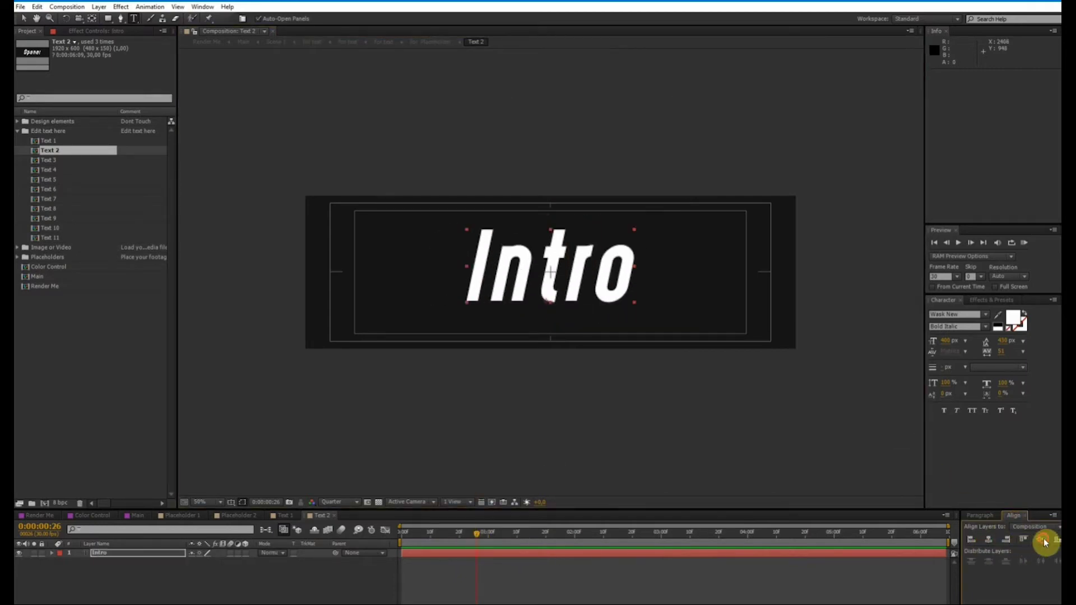
pyautogui.click(1043, 541)
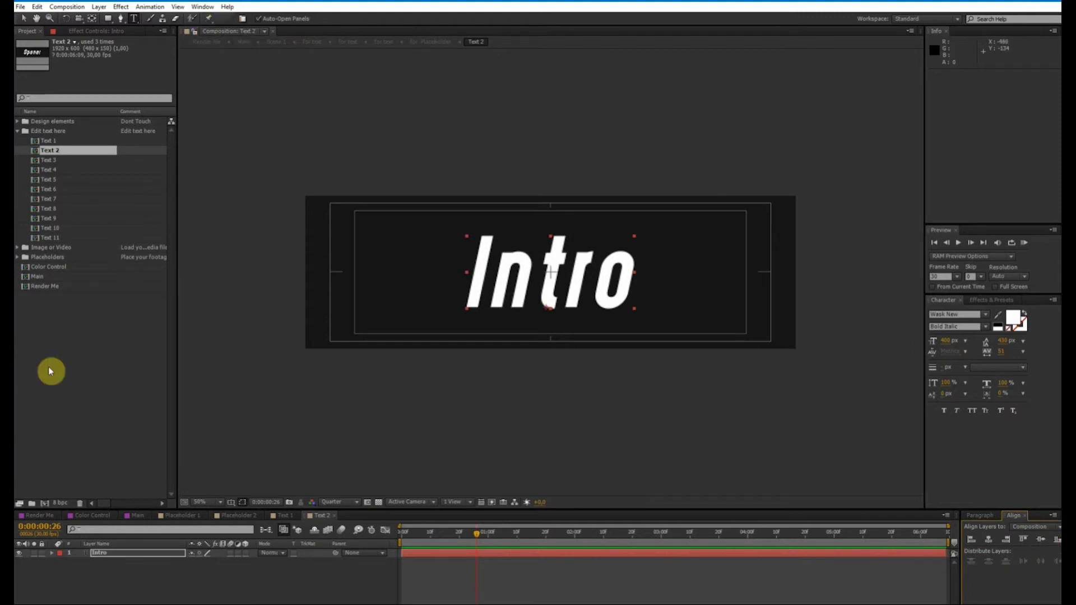
pyautogui.click(36, 522)
pyautogui.moveTo(312, 532); pyautogui.dragTo(488, 560)
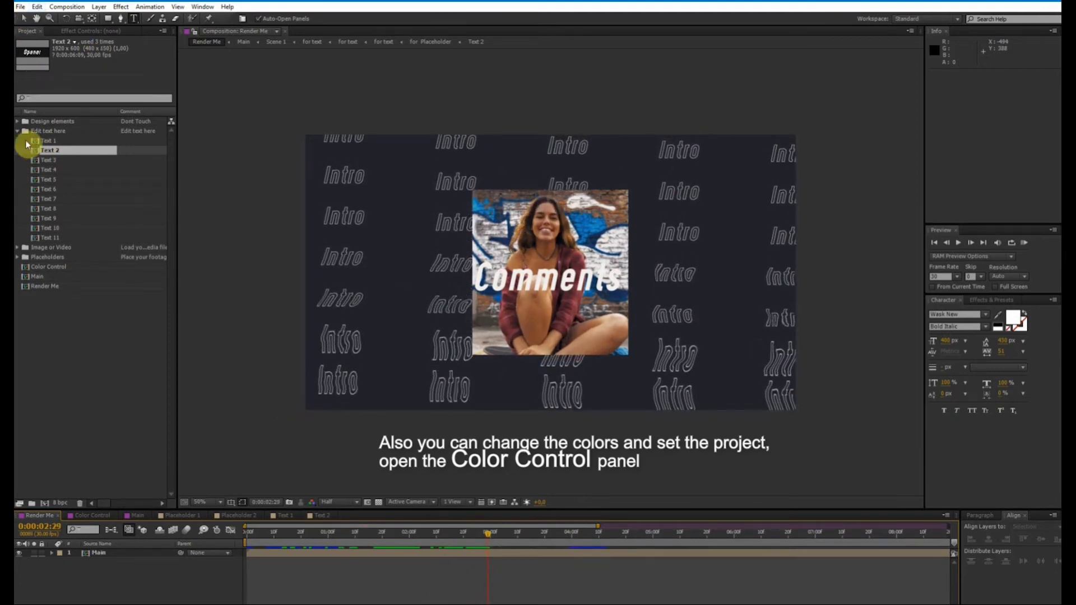
# Step: Switch to the Color Control comp and open the Color Control layer's Effect Controls
pyautogui.click(18, 130)
pyautogui.click(43, 122)
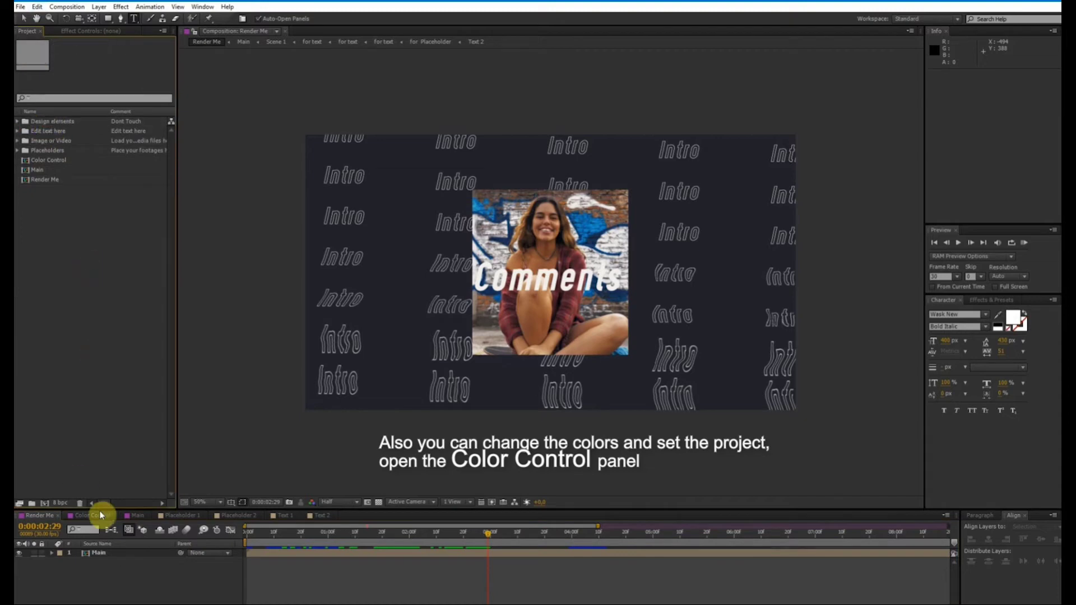
pyautogui.click(88, 520)
pyautogui.moveTo(427, 543); pyautogui.dragTo(530, 548)
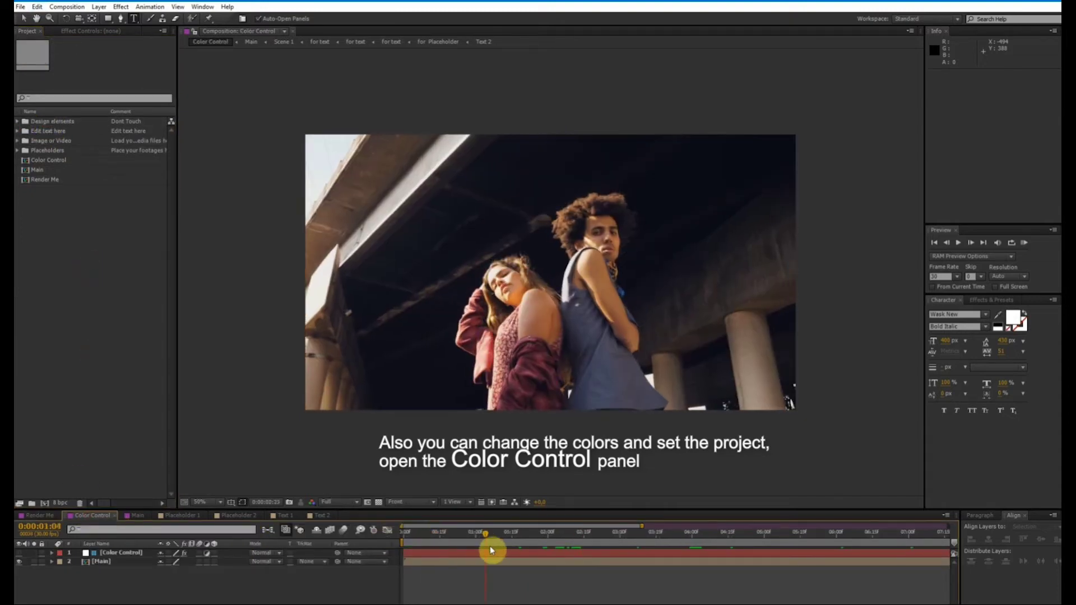
pyautogui.click(118, 553)
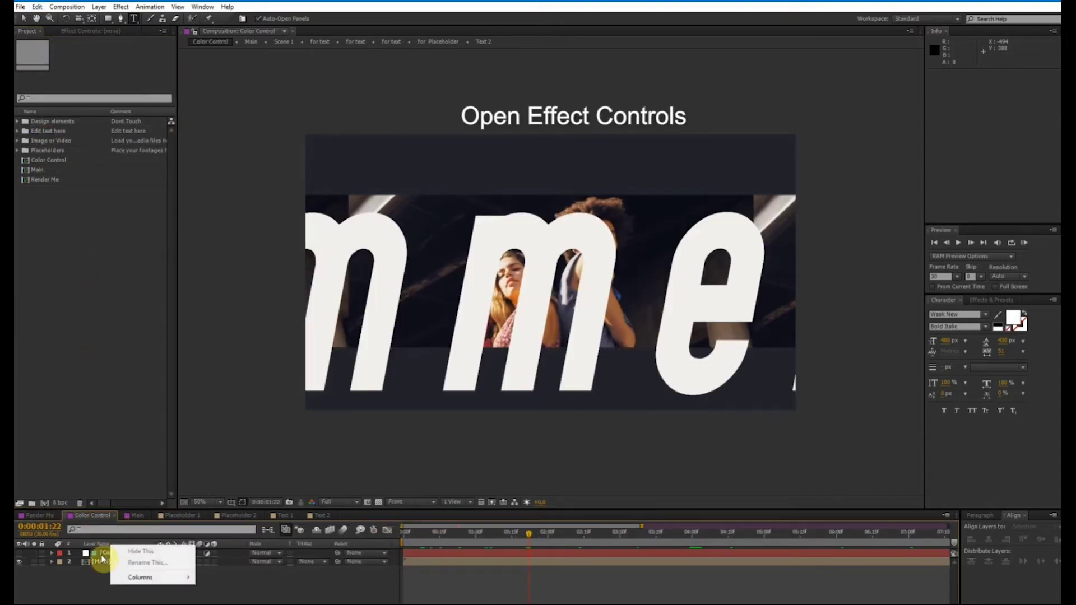
pyautogui.rightClick(118, 557)
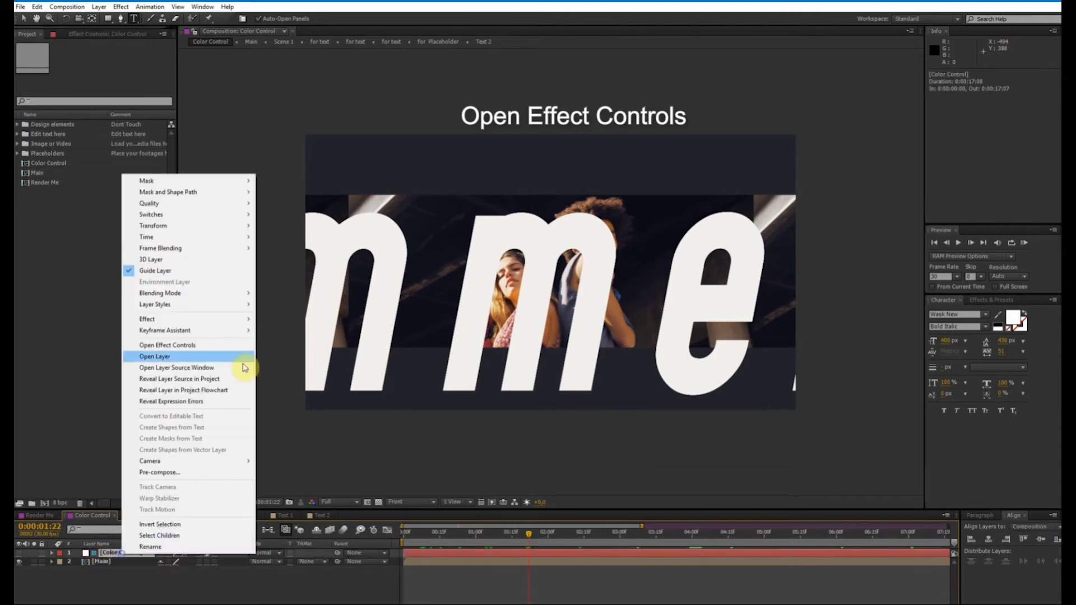
pyautogui.click(207, 346)
pyautogui.click(107, 61)
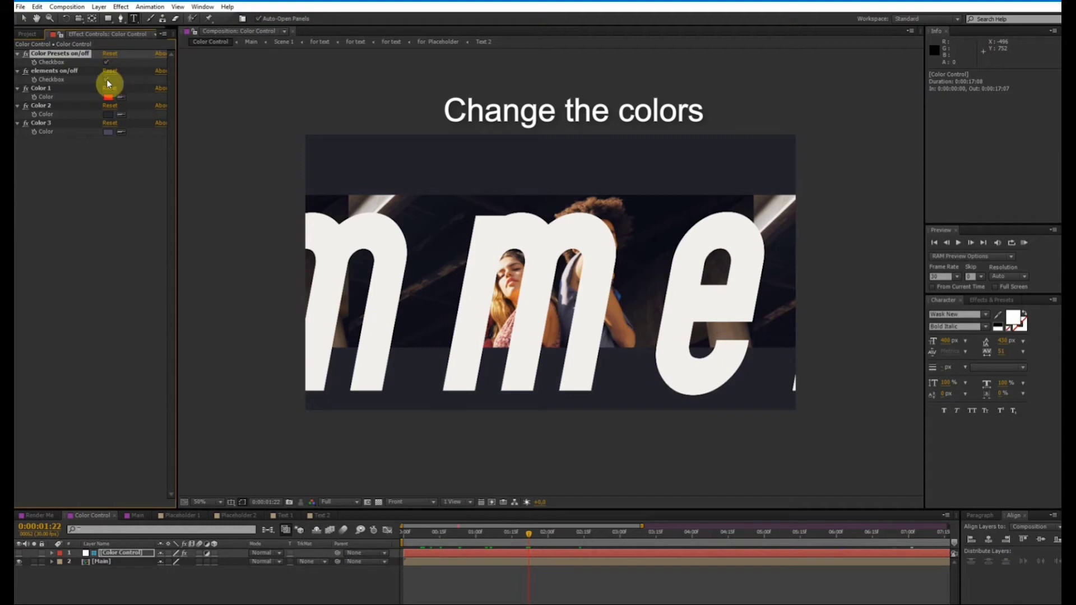
pyautogui.moveTo(458, 542)
pyautogui.mouseDown()
pyautogui.moveTo(531, 553)
pyautogui.moveTo(509, 543)
pyautogui.mouseUp()
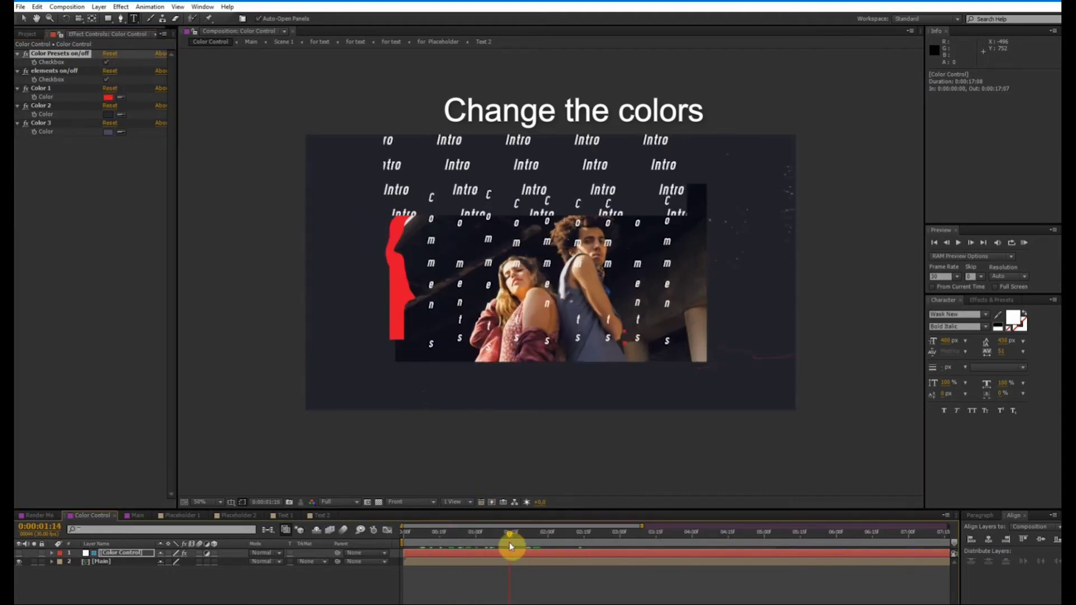
# Step: Change Color 1 from red to green and darken Color 2 toward navy
pyautogui.click(108, 82)
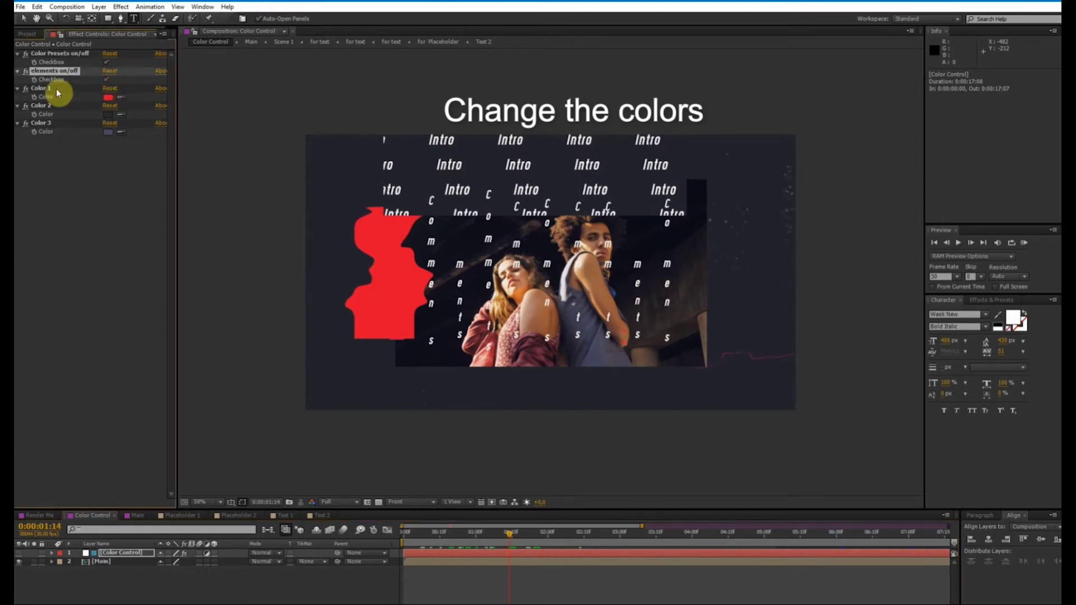
pyautogui.click(58, 92)
pyautogui.click(112, 99)
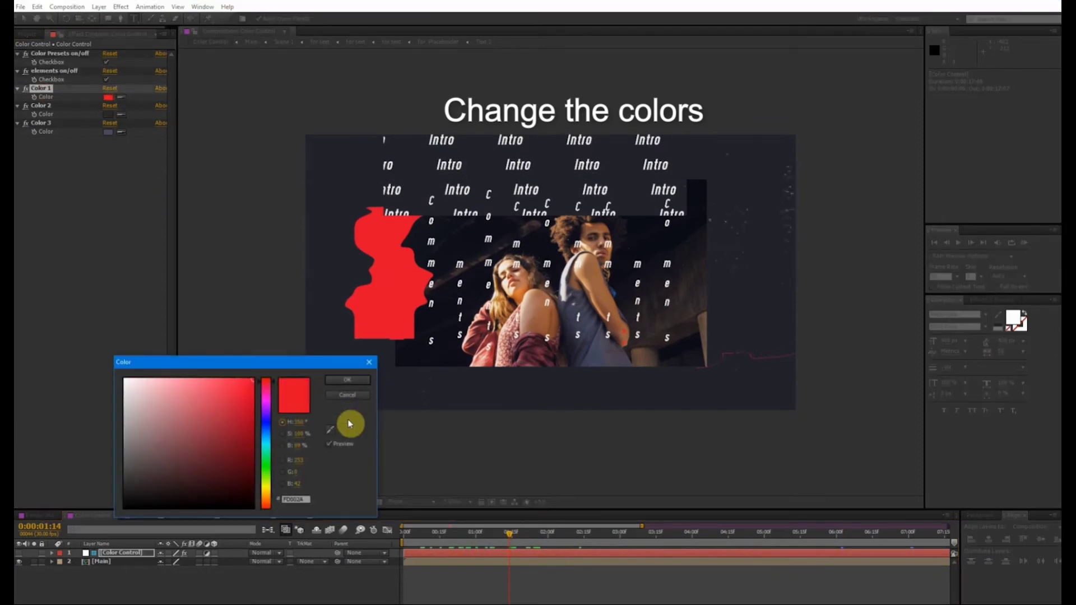
pyautogui.click(344, 383)
pyautogui.moveTo(469, 547); pyautogui.dragTo(560, 561)
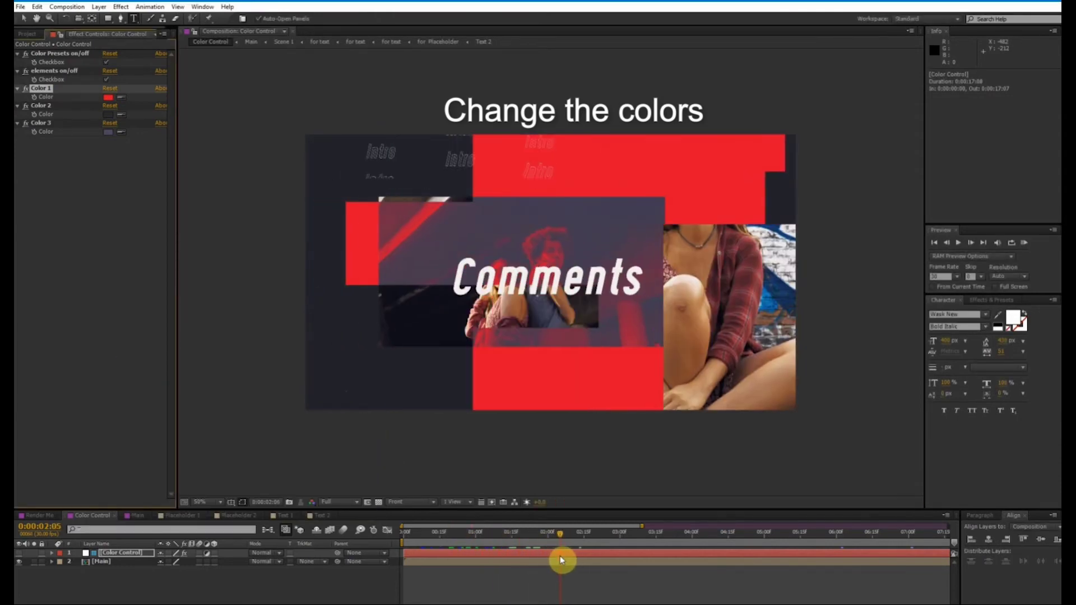
pyautogui.click(107, 98)
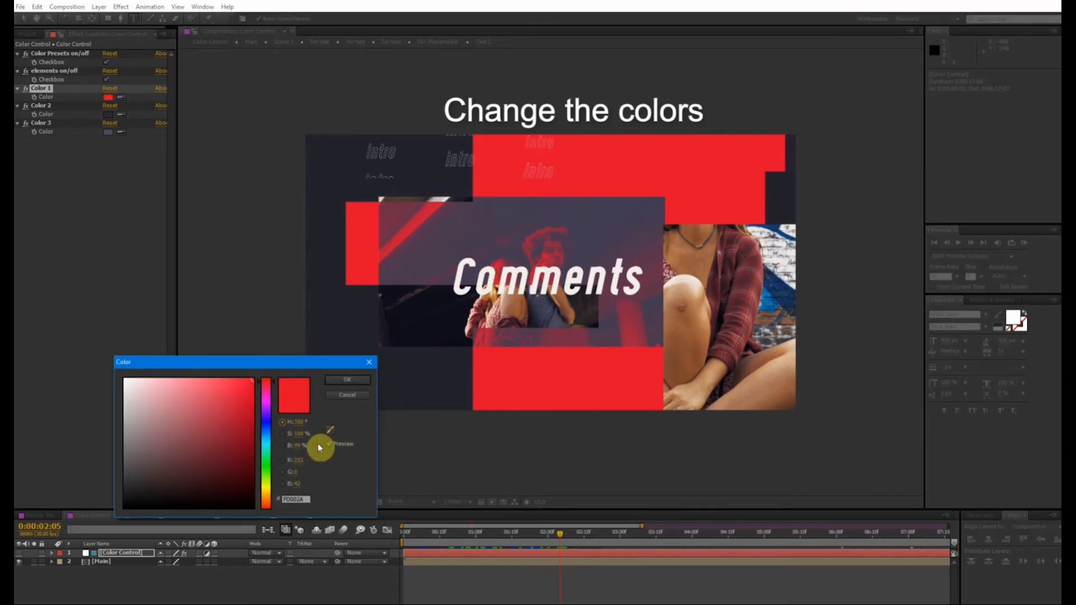
pyautogui.moveTo(270, 452); pyautogui.dragTo(269, 459)
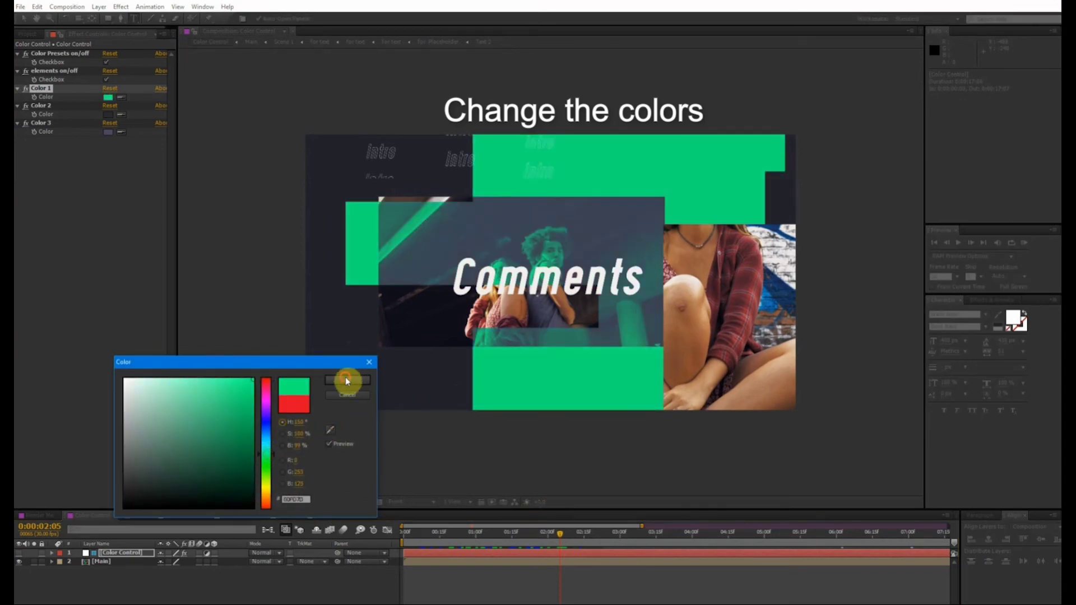
pyautogui.click(347, 380)
pyautogui.click(110, 115)
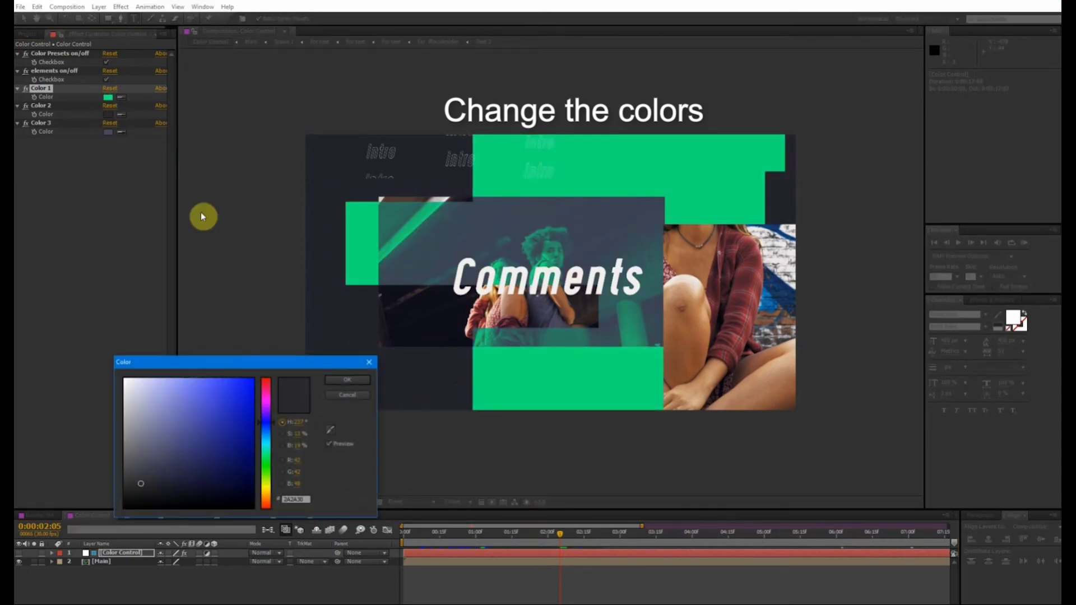
pyautogui.moveTo(138, 485)
pyautogui.mouseDown()
pyautogui.moveTo(123, 505)
pyautogui.moveTo(213, 464)
pyautogui.moveTo(130, 511)
pyautogui.moveTo(172, 487)
pyautogui.mouseUp()
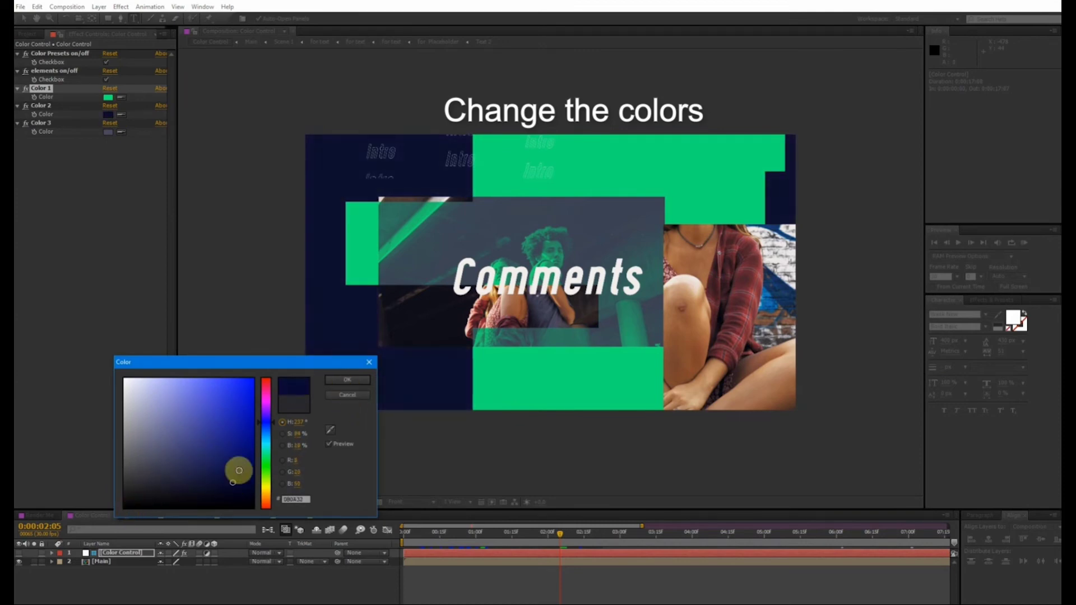
# Step: Confirm the navy Color 2 and set Color 3 to a deep blue
pyautogui.click(344, 387)
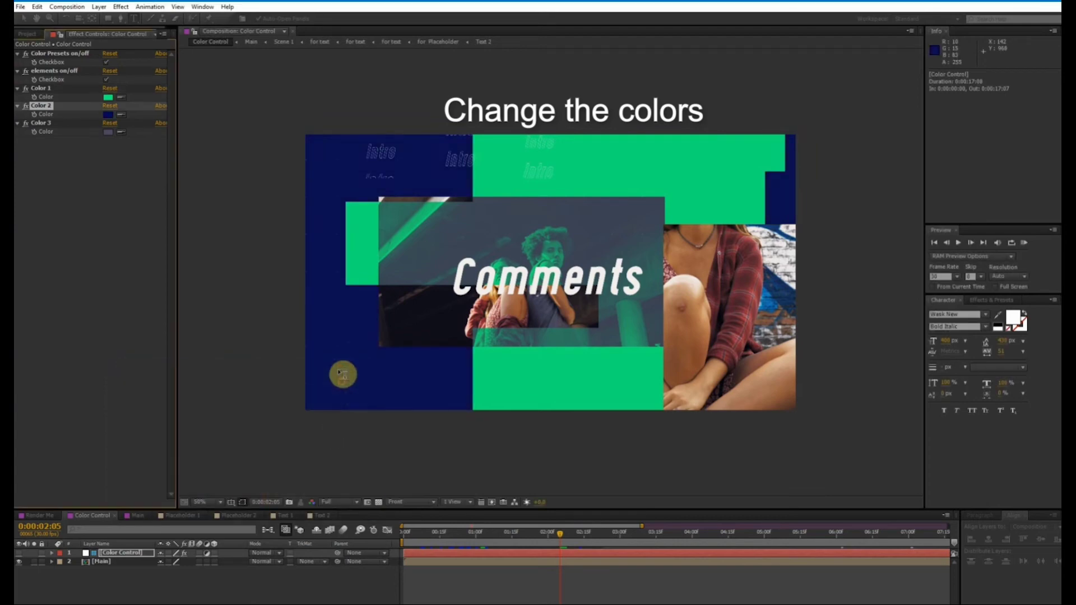
pyautogui.click(108, 132)
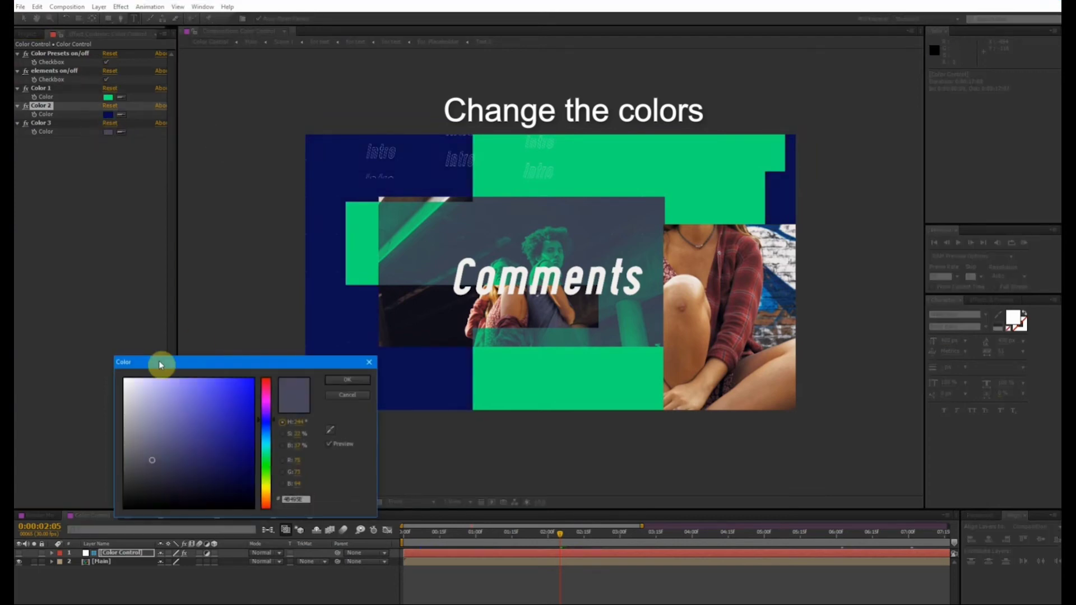
pyautogui.moveTo(237, 384); pyautogui.dragTo(246, 381)
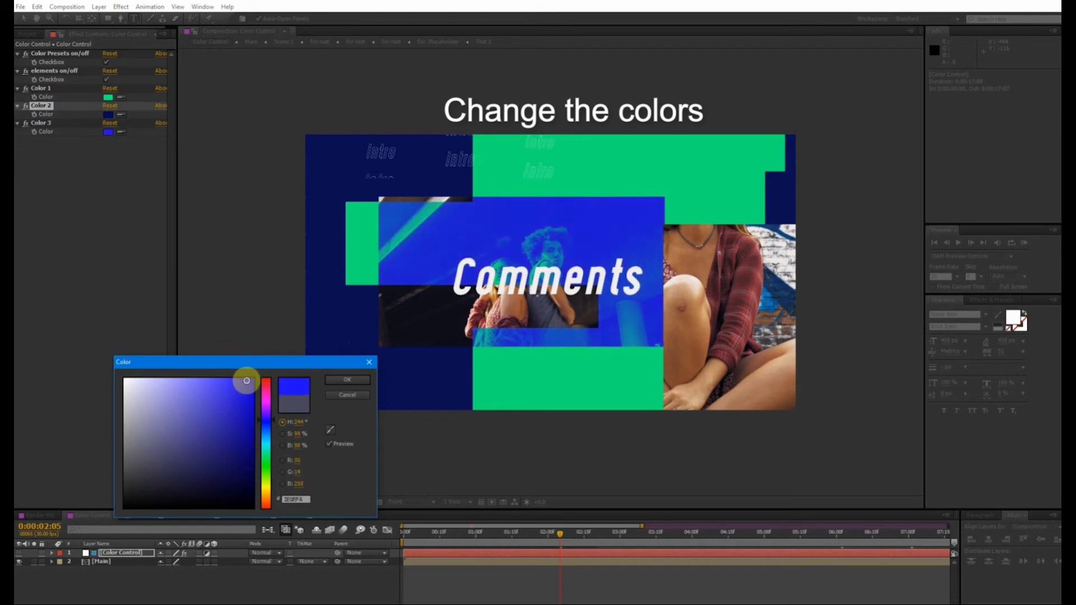
pyautogui.moveTo(264, 423); pyautogui.dragTo(264, 424)
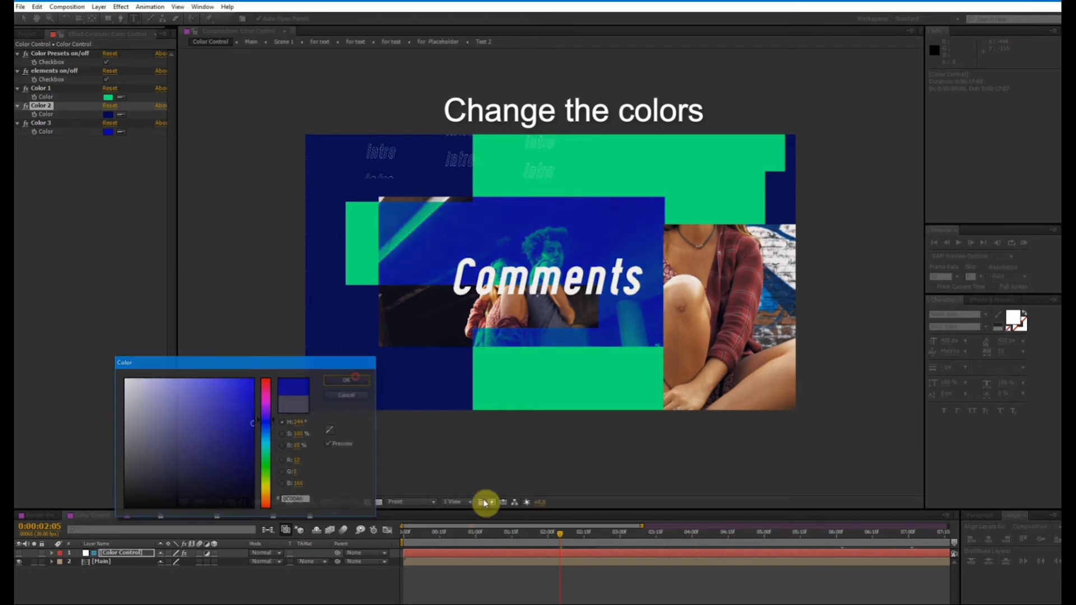
pyautogui.press('Return')
pyautogui.moveTo(451, 533)
pyautogui.mouseDown()
pyautogui.moveTo(503, 554)
pyautogui.moveTo(611, 558)
pyautogui.mouseUp()
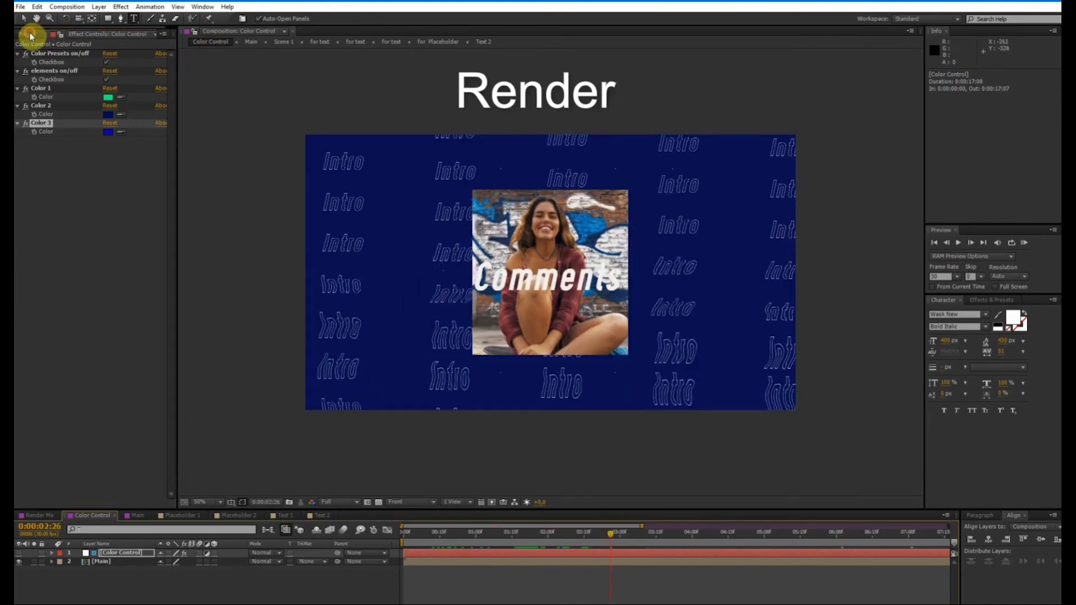
# Step: Open Render Me and add it via Composition > Add to Render Queue
pyautogui.click(30, 34)
pyautogui.click(39, 183)
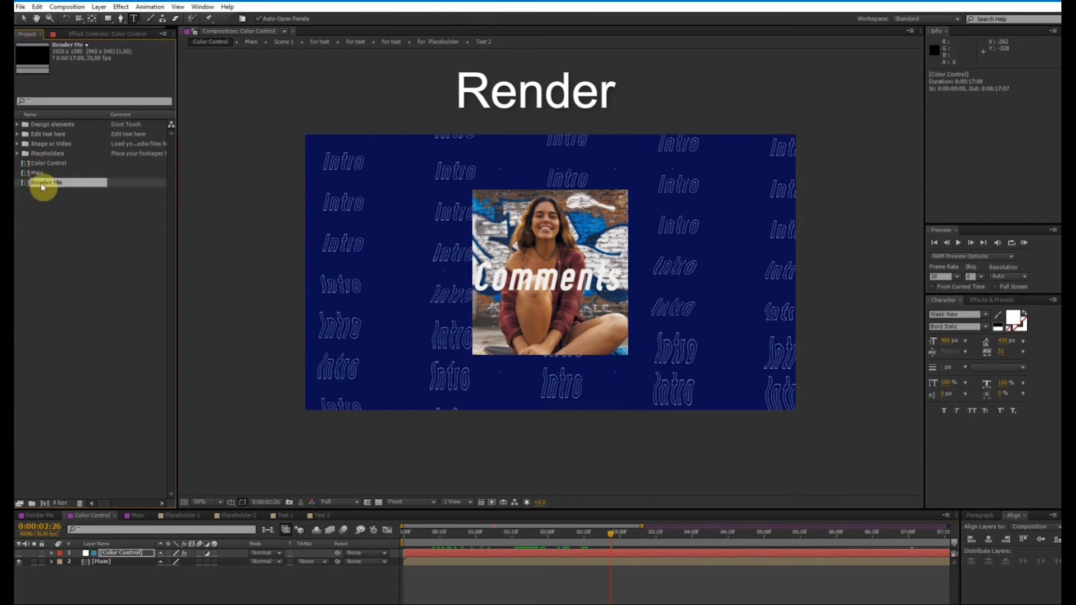
pyautogui.doubleClick(25, 182)
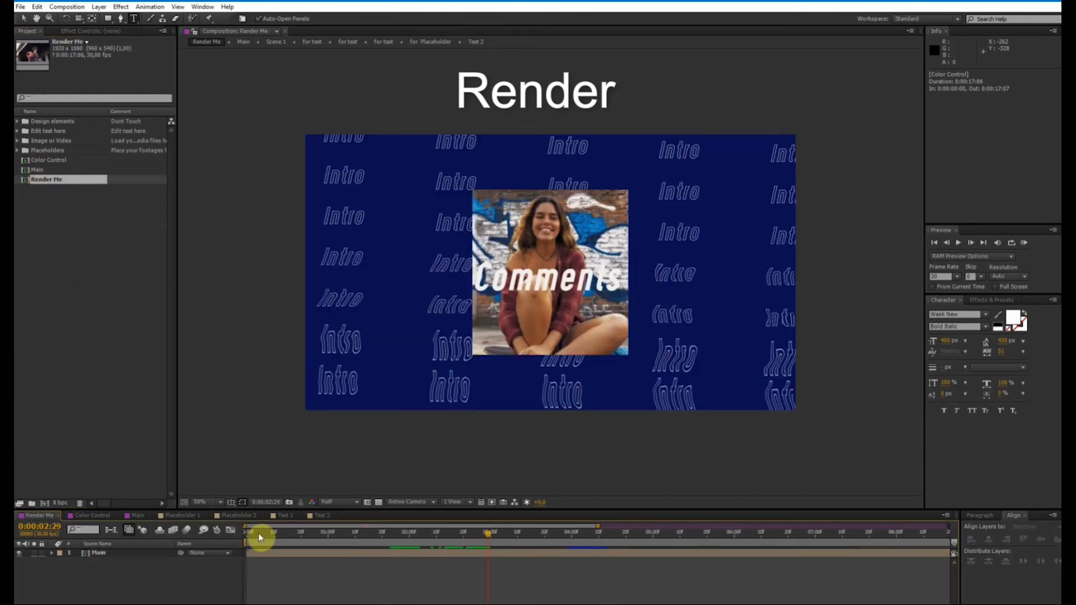
pyautogui.click(258, 533)
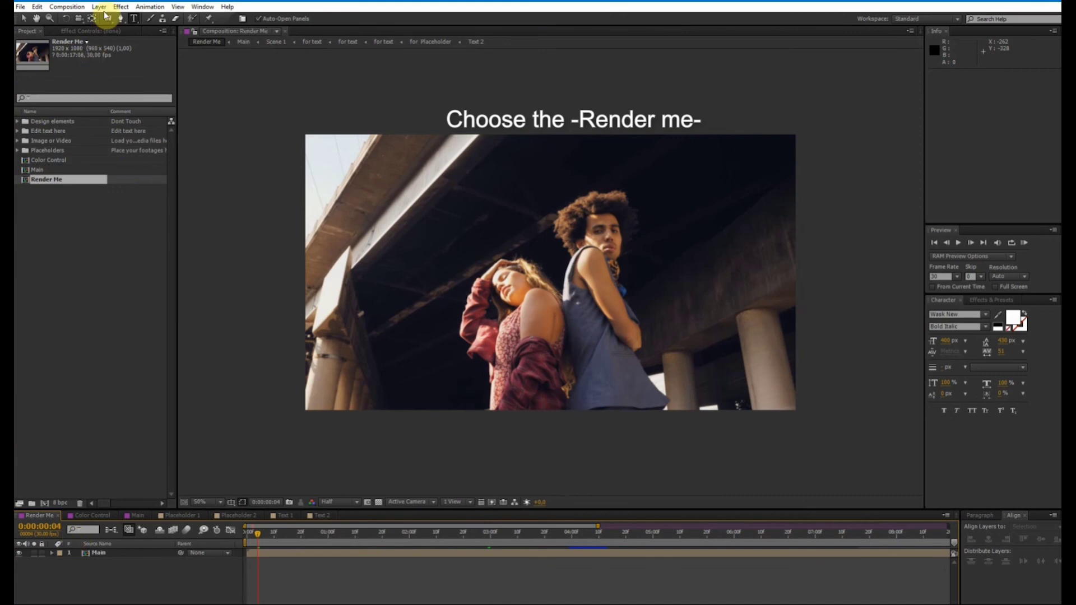
pyautogui.click(68, 8)
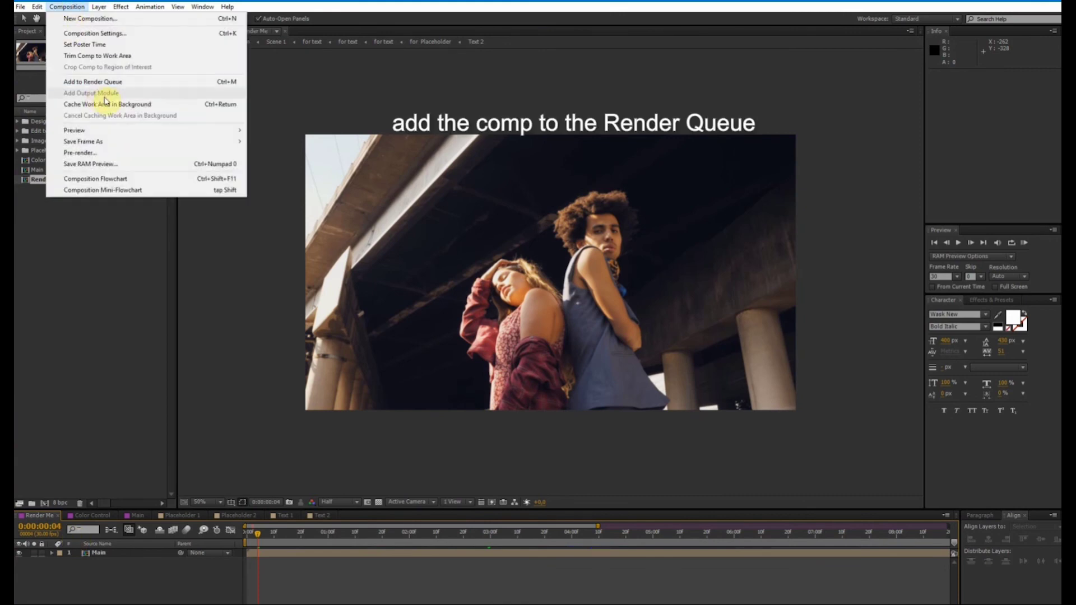
pyautogui.click(112, 85)
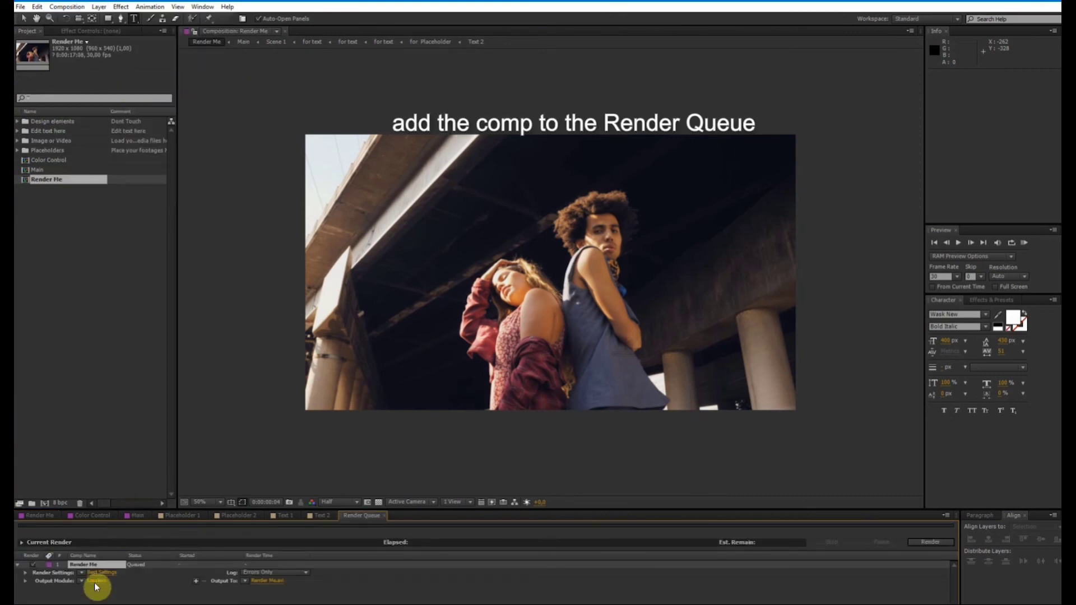
# Step: Set Render Me's output module format to H.264 and start the render
pyautogui.click(96, 583)
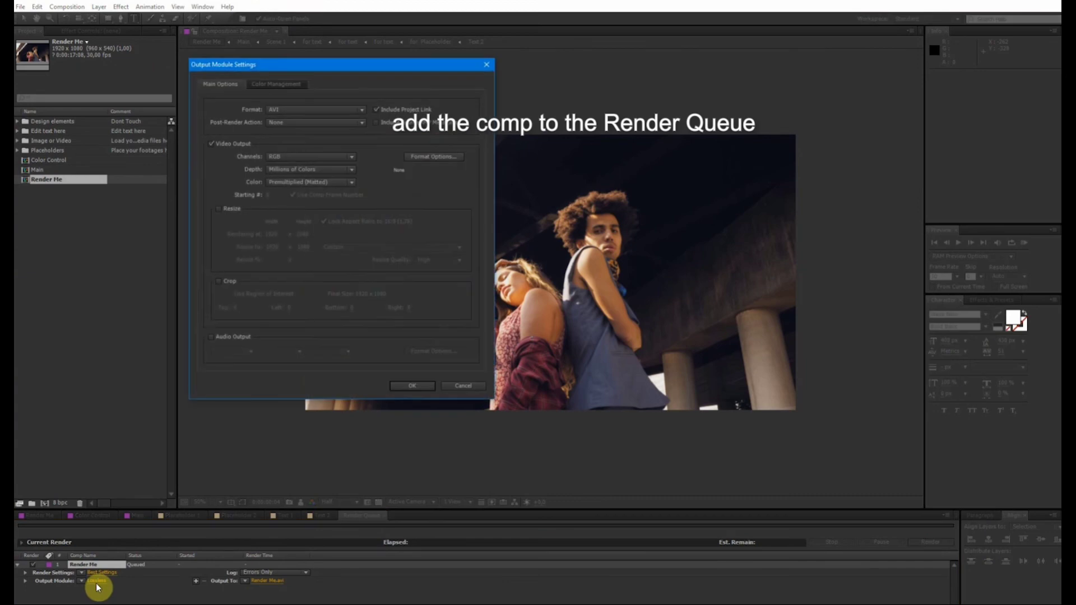
pyautogui.click(315, 111)
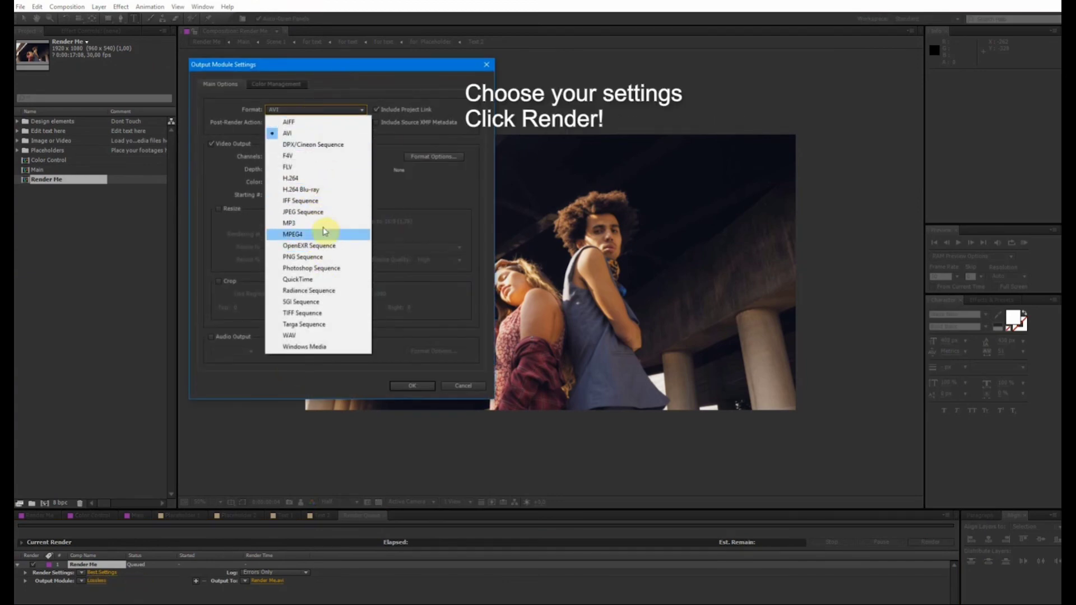
pyautogui.click(302, 178)
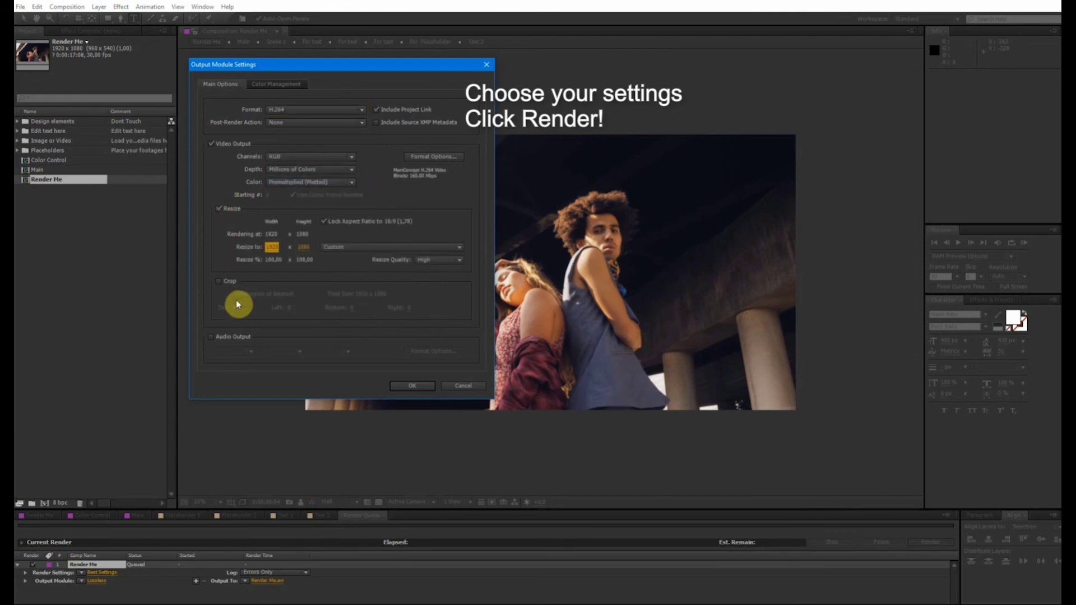
pyautogui.click(413, 388)
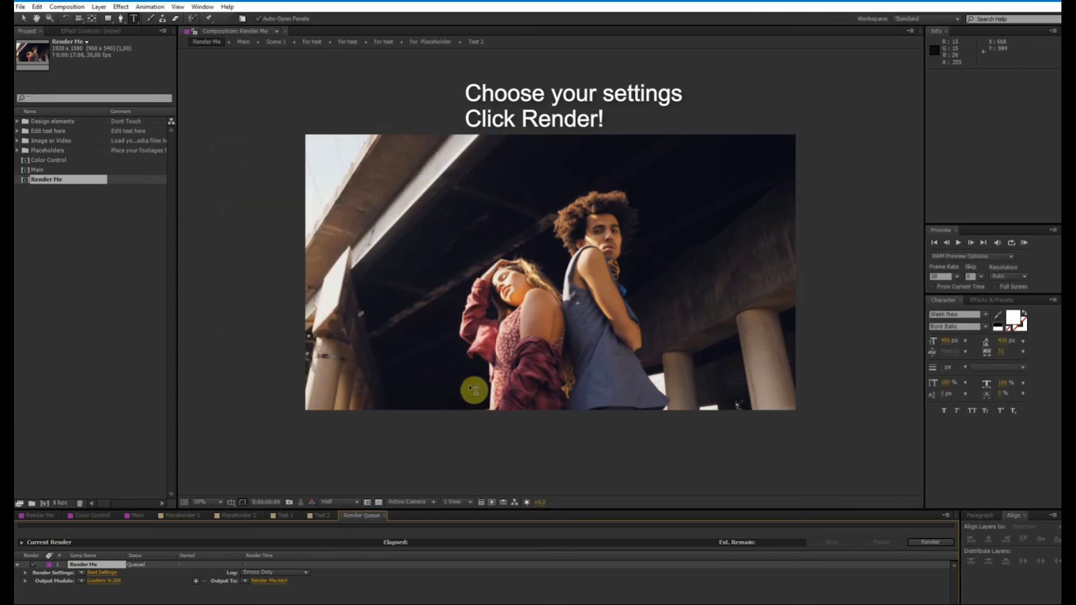
pyautogui.click(923, 542)
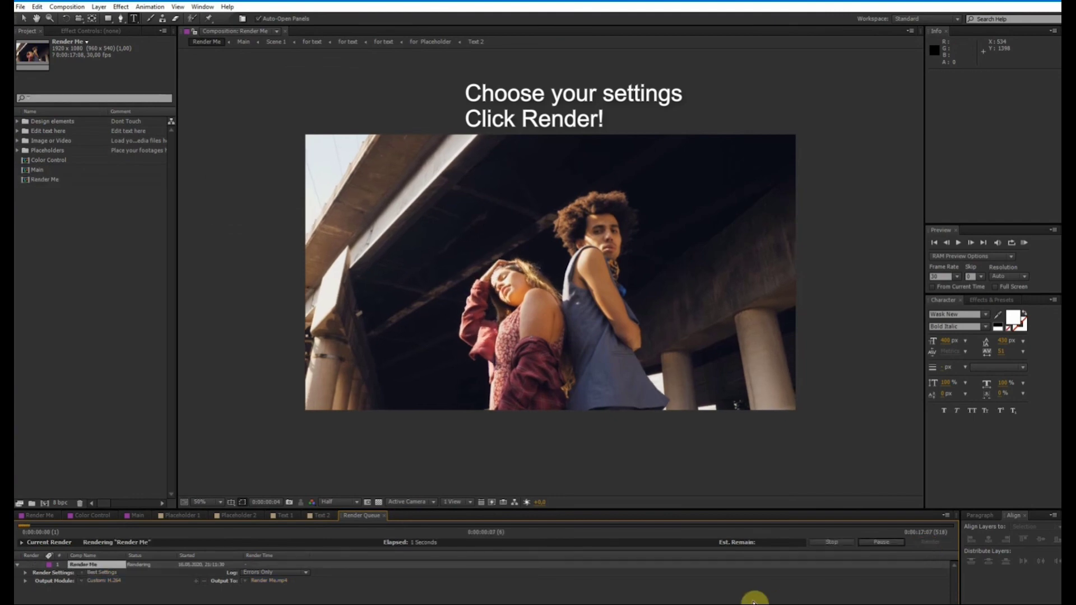